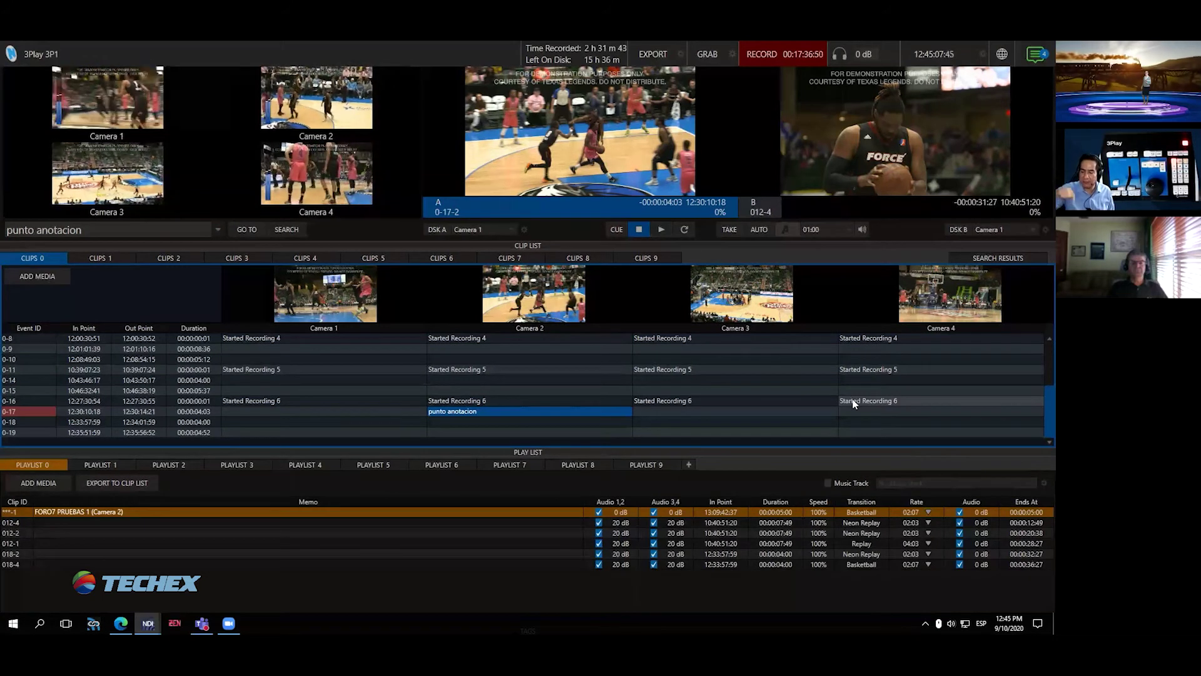
- Display the tags area and adjust the height split between the clip list and the playlist
key(t)
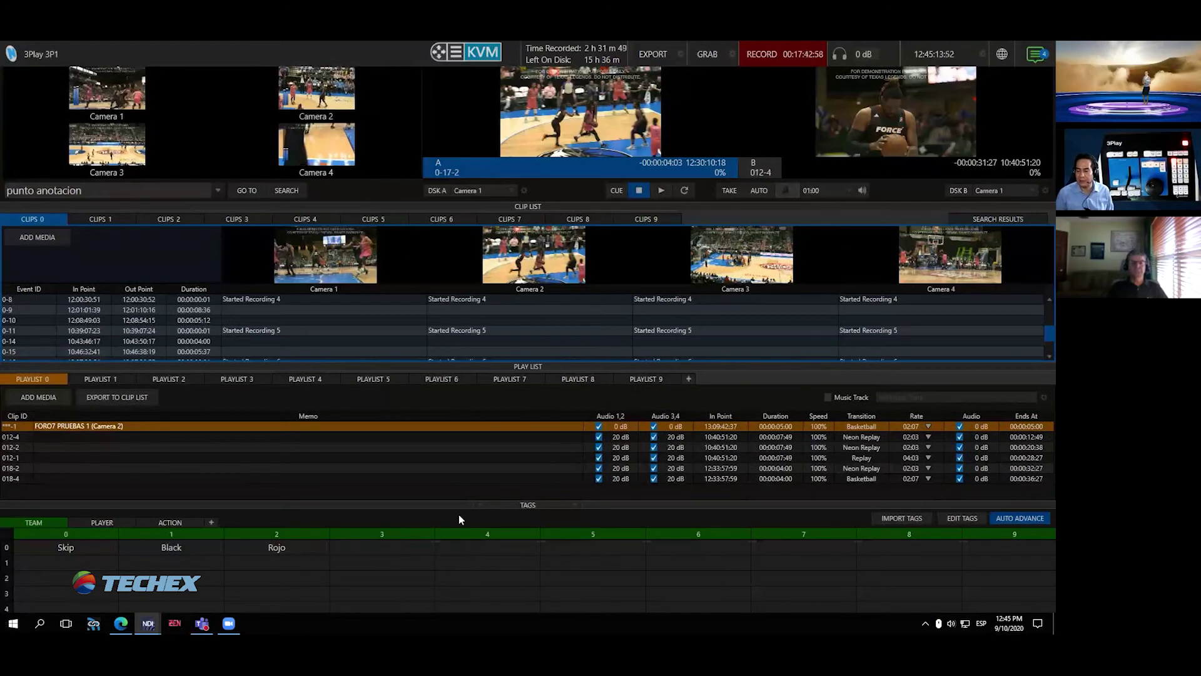
drag(430, 364, 425, 211)
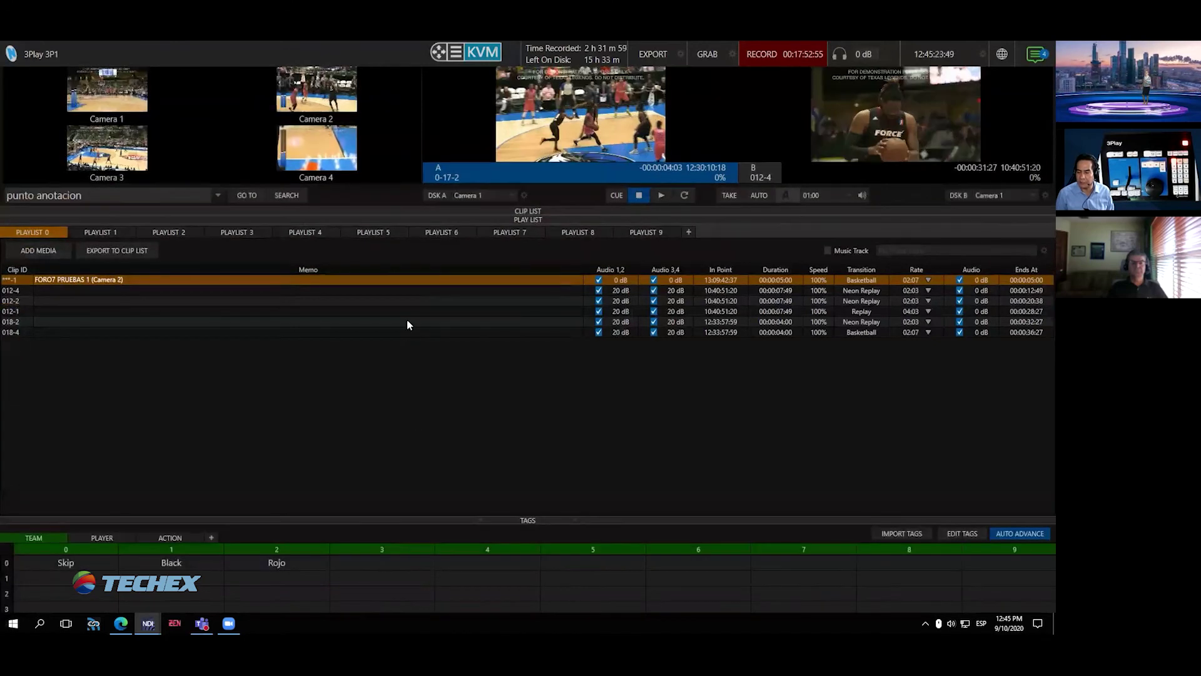
drag(376, 208, 385, 336)
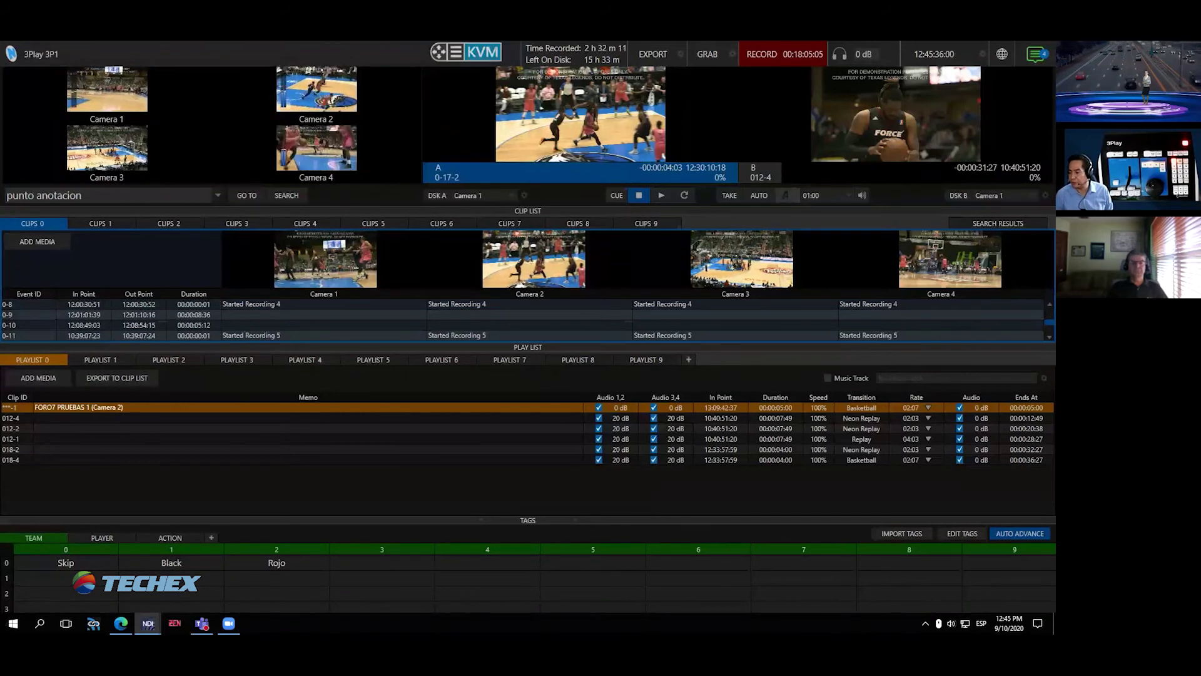
- Enable tag editing and rename the Team tag Black as Negro
click(939, 537)
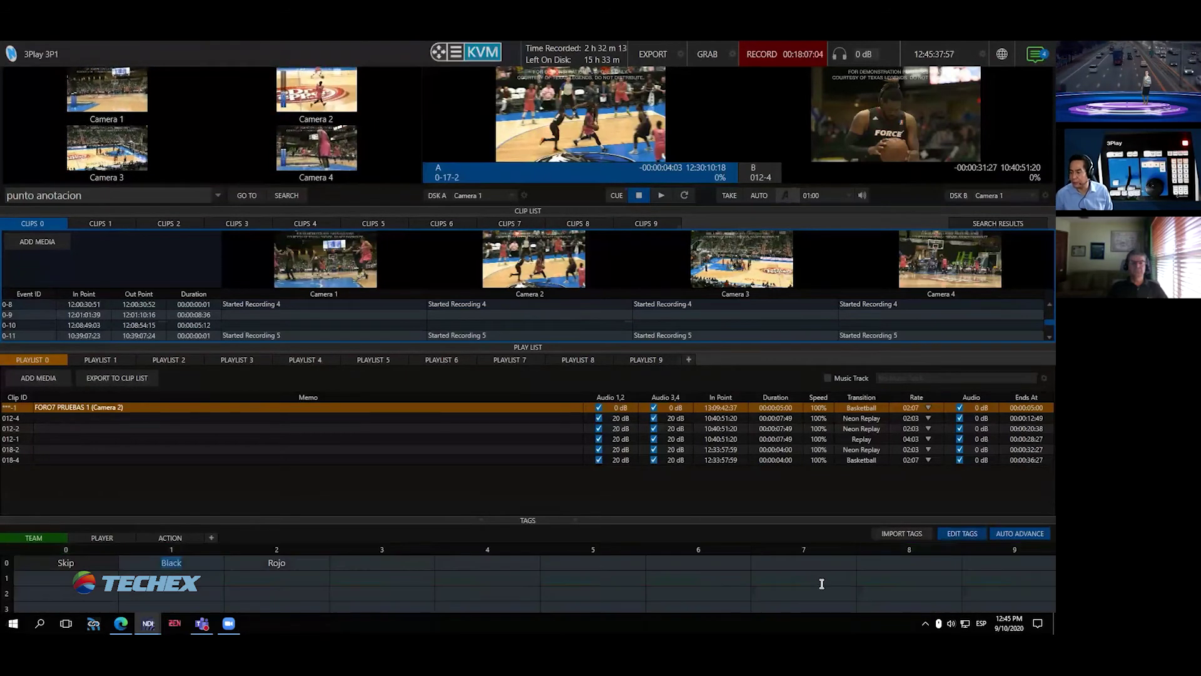
click(180, 574)
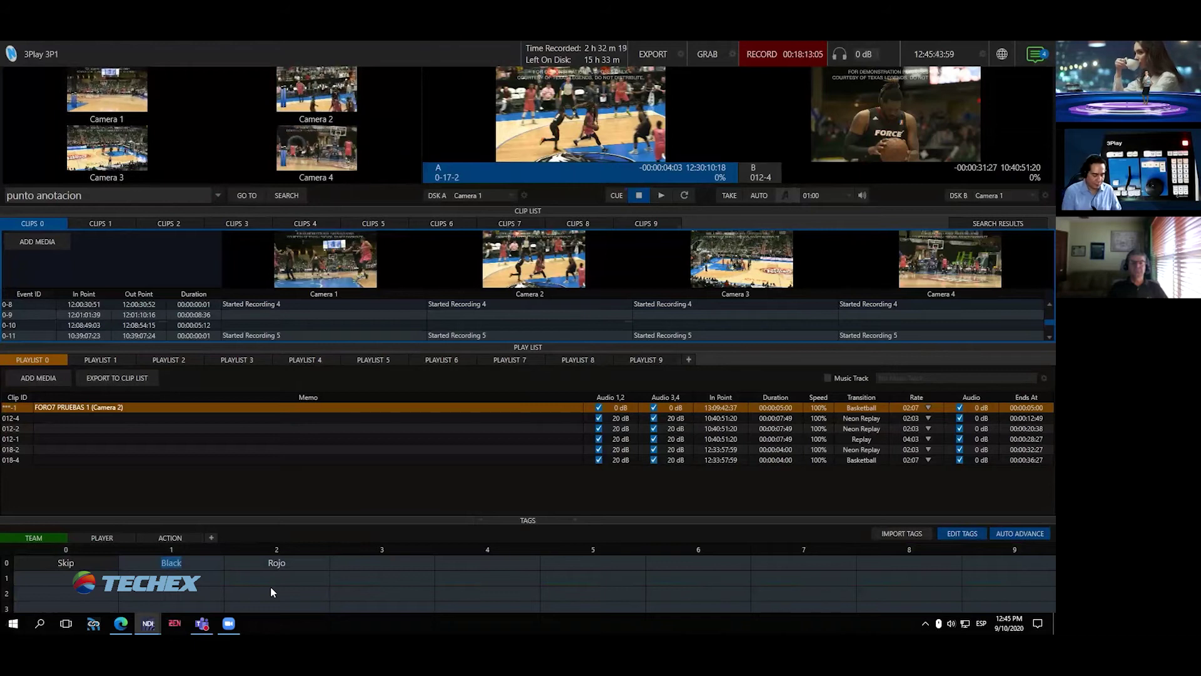
text(Ne)
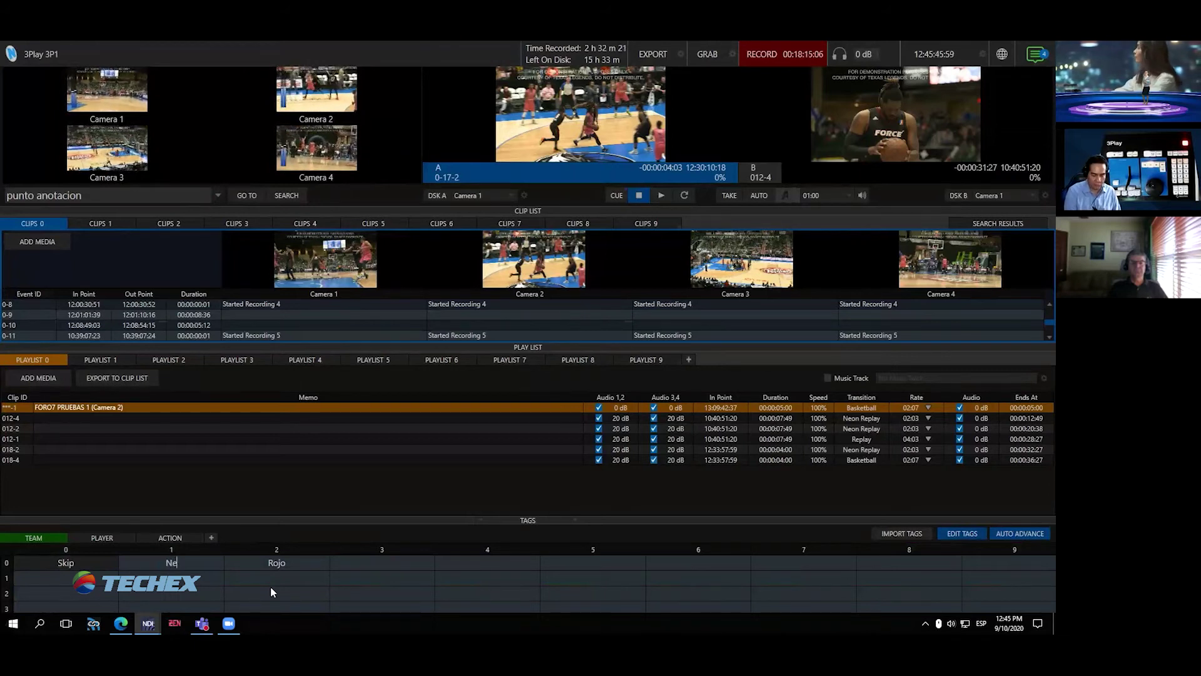
text(gros)
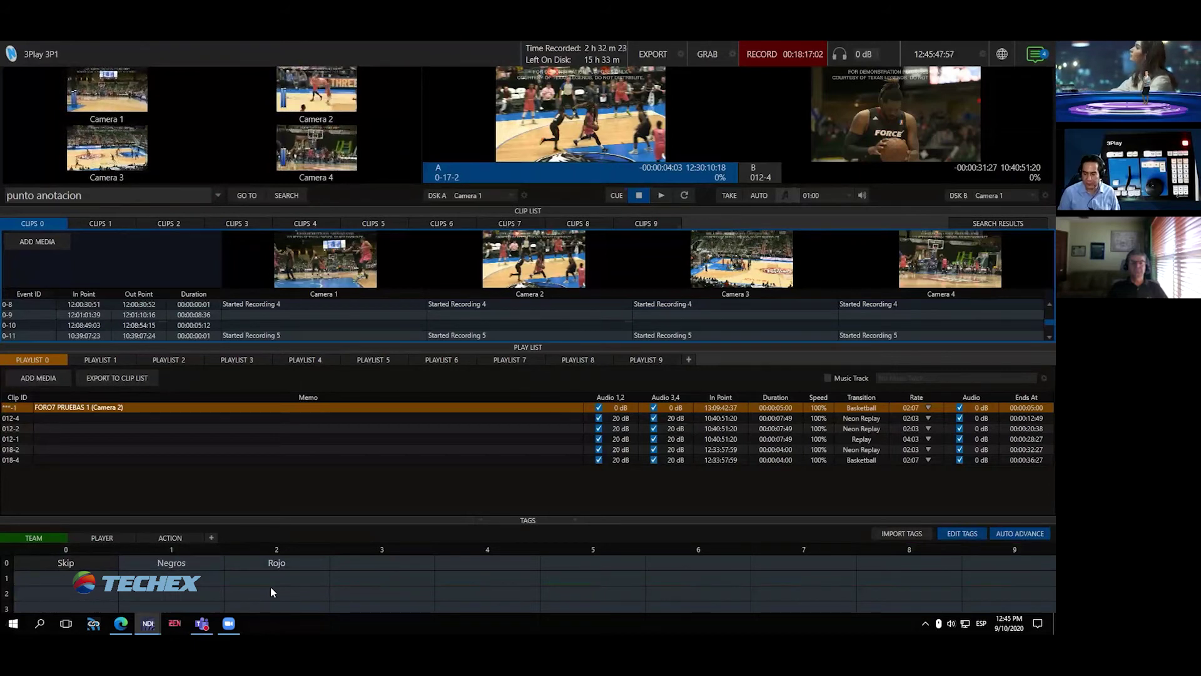
key(BackSpace)
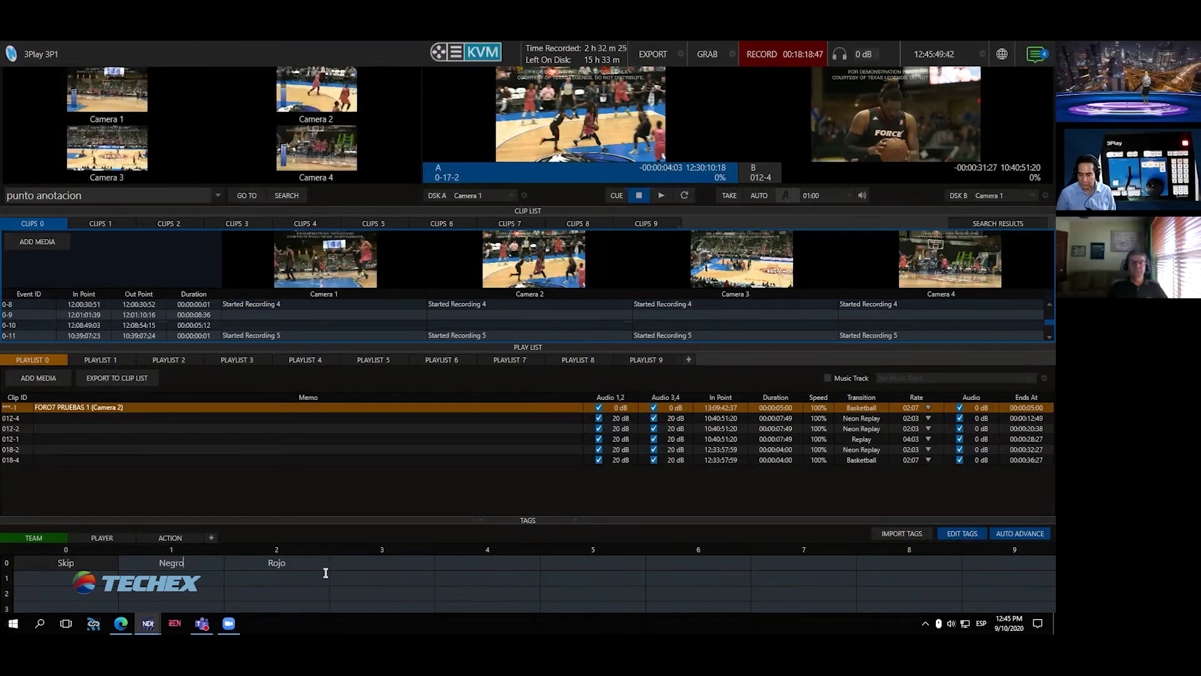
- Check the Player and Action tag sets and turn off tag editing
click(103, 539)
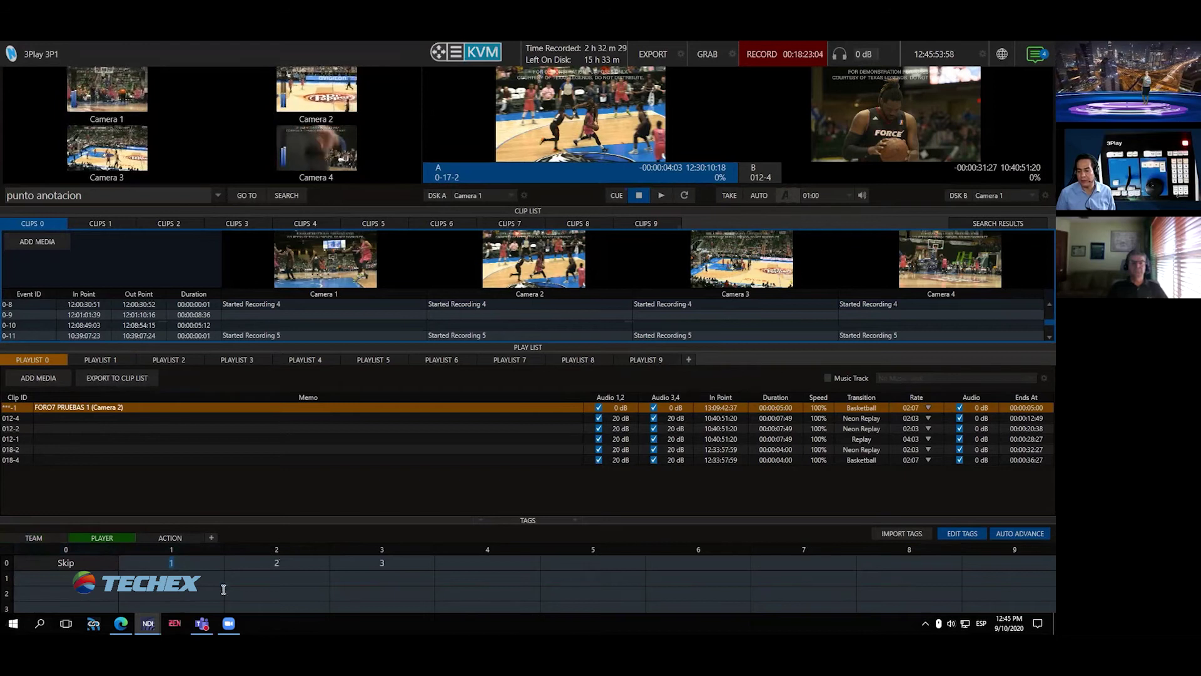
click(208, 565)
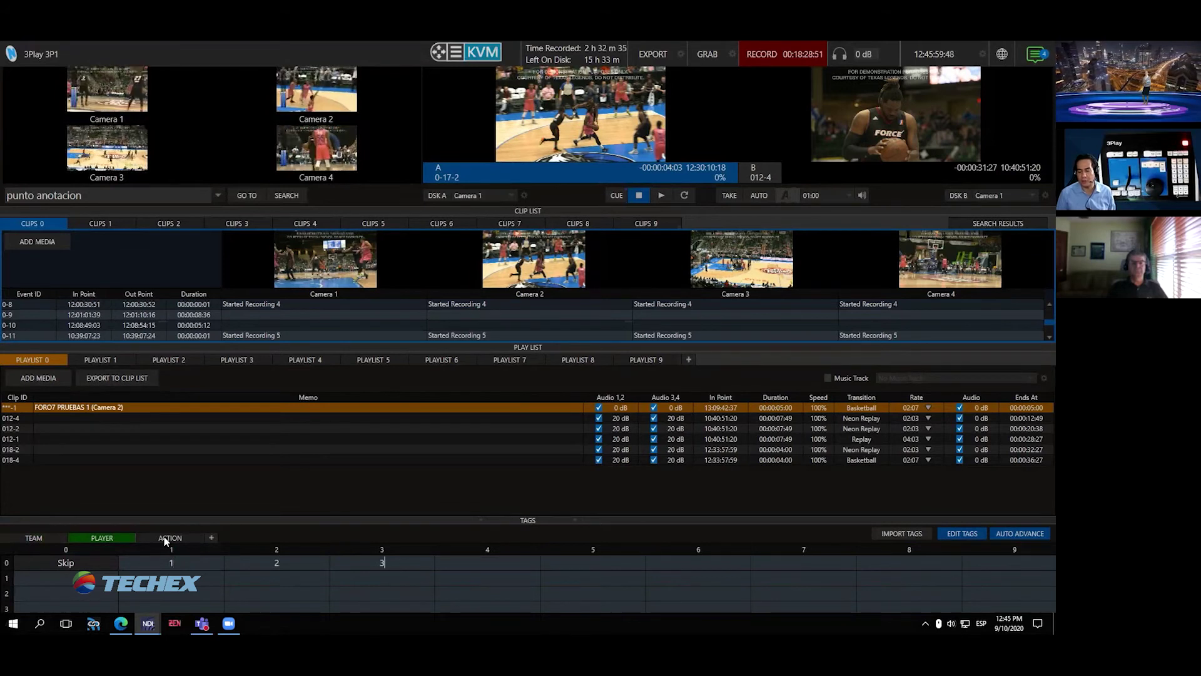
click(162, 556)
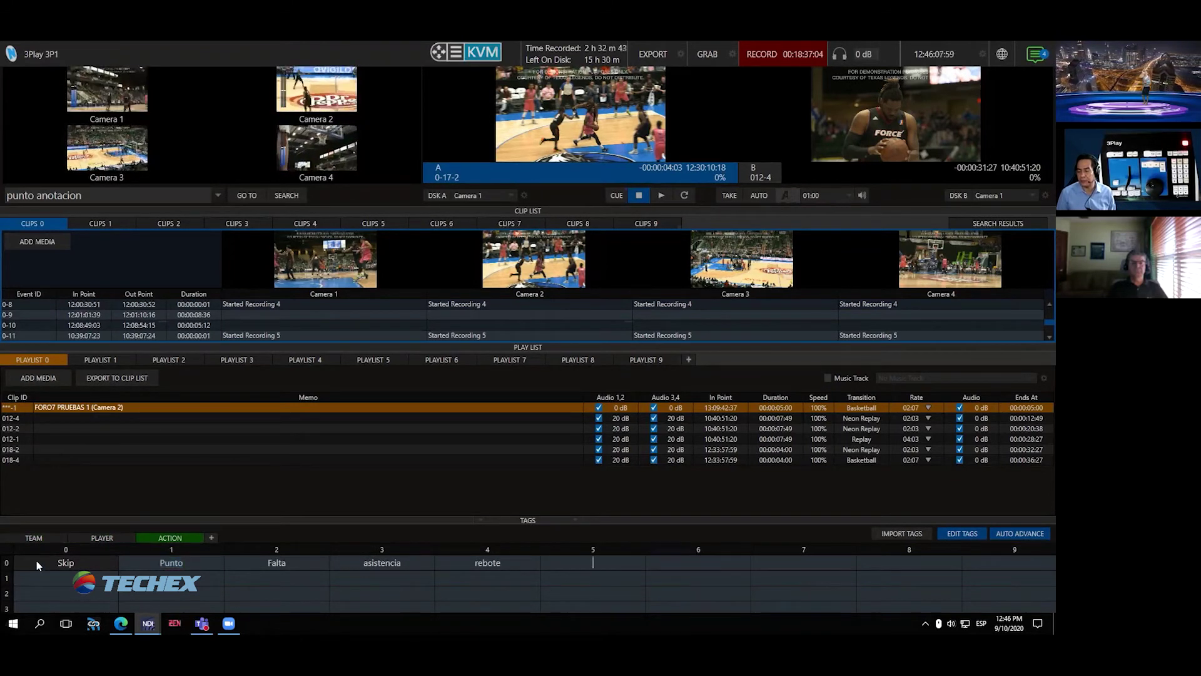
click(972, 536)
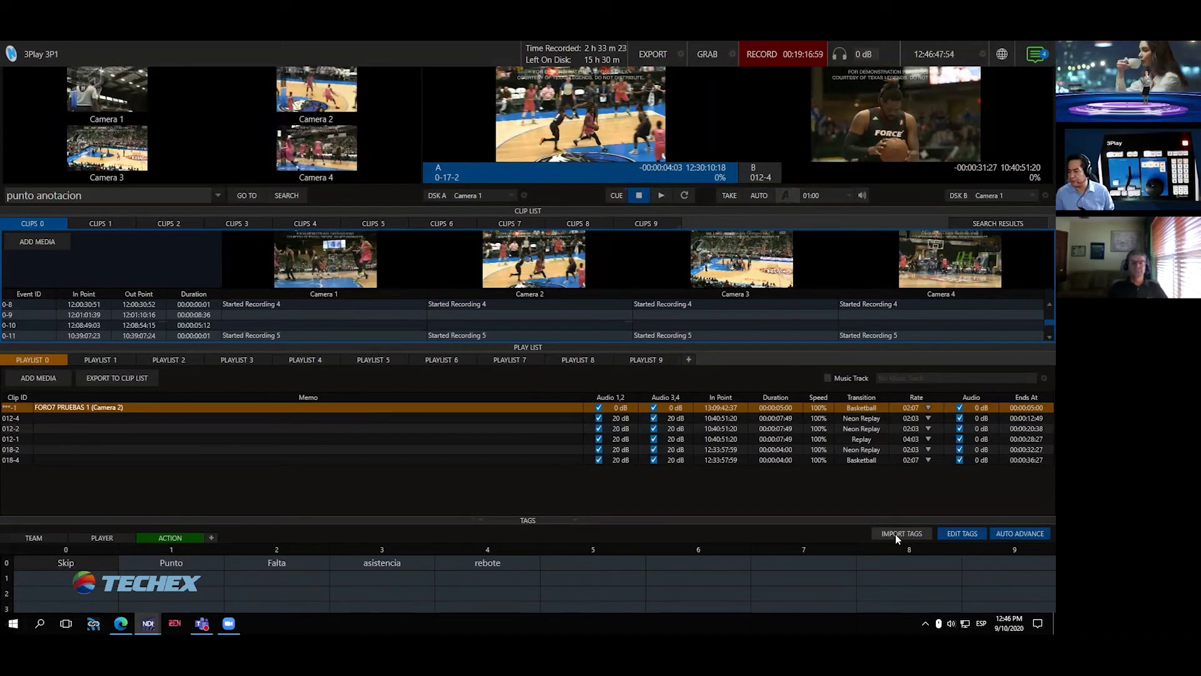
click(964, 533)
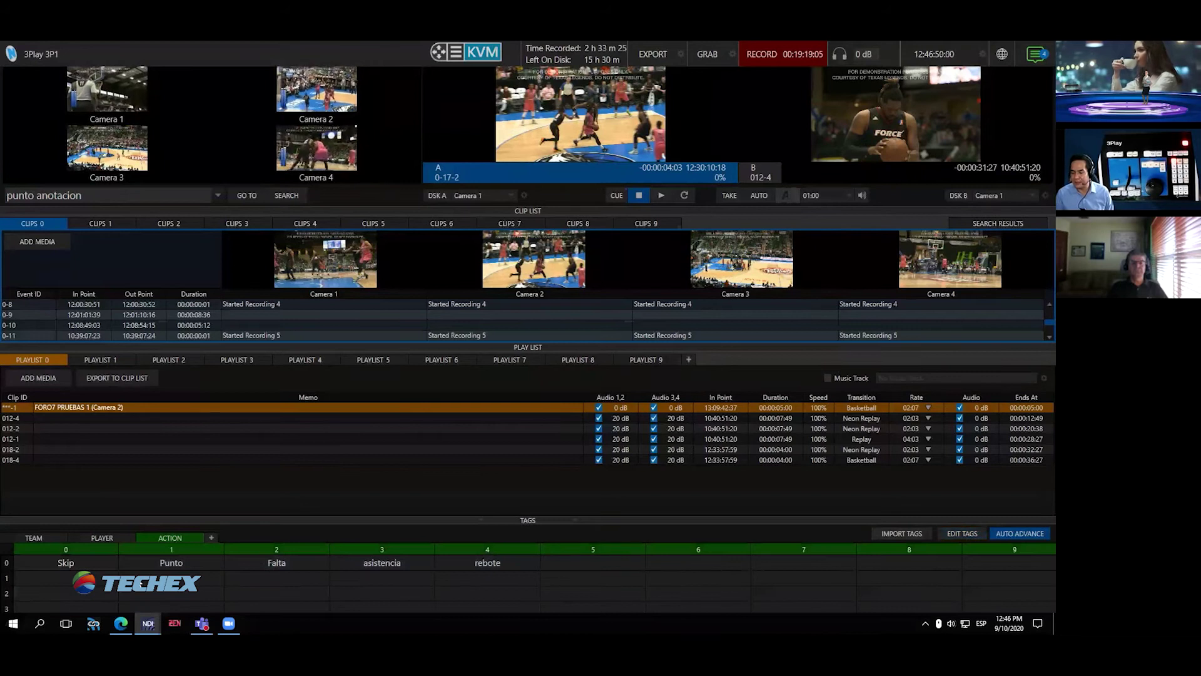
- Enlarge the clip list and move the in point of event 0-14, selected on Camera 2, to 10:43:44:39
click(33, 539)
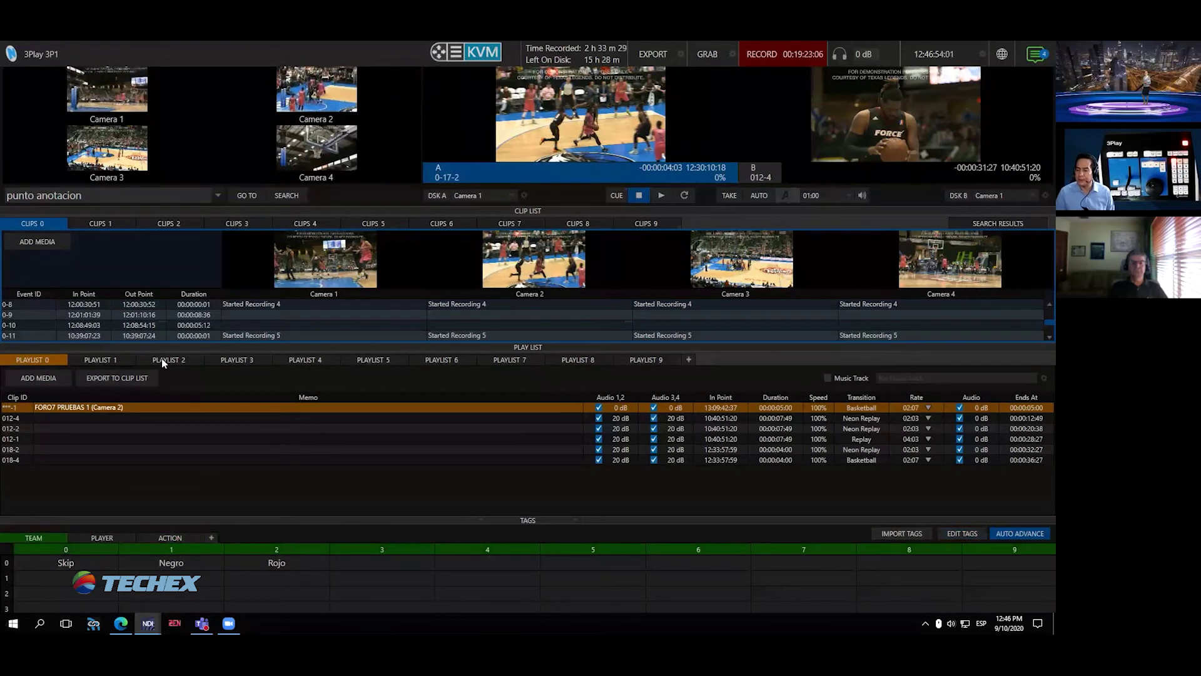
drag(121, 348, 137, 497)
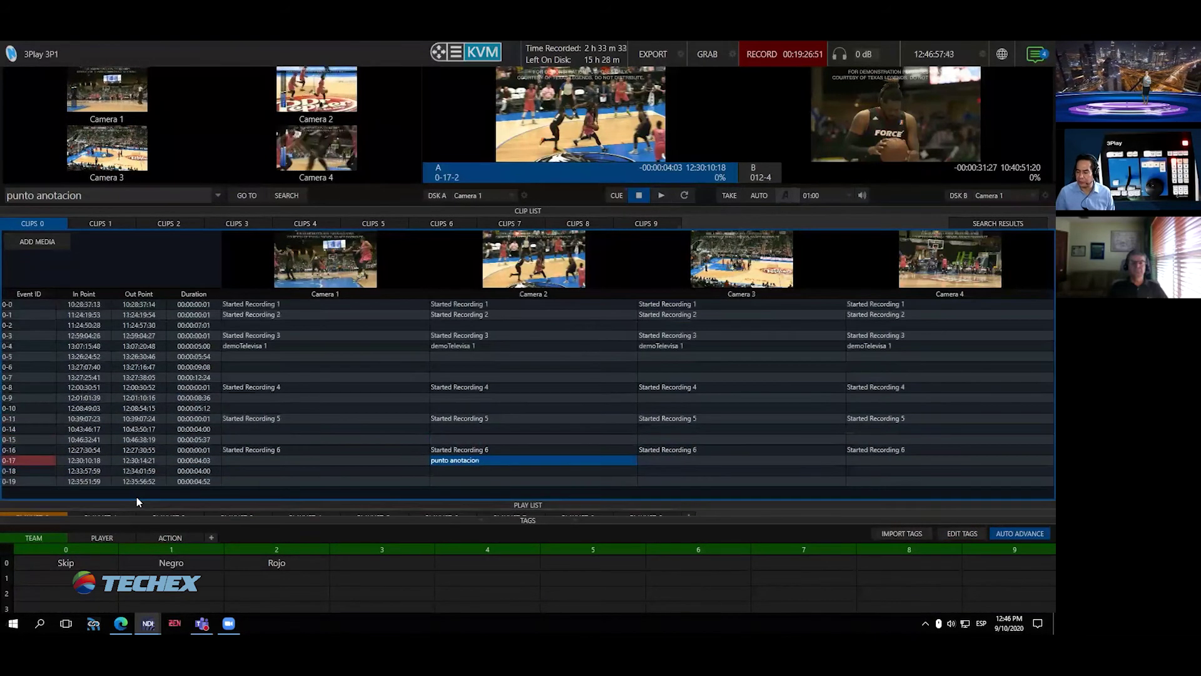
key(Up)
key(Up)
key(Up)
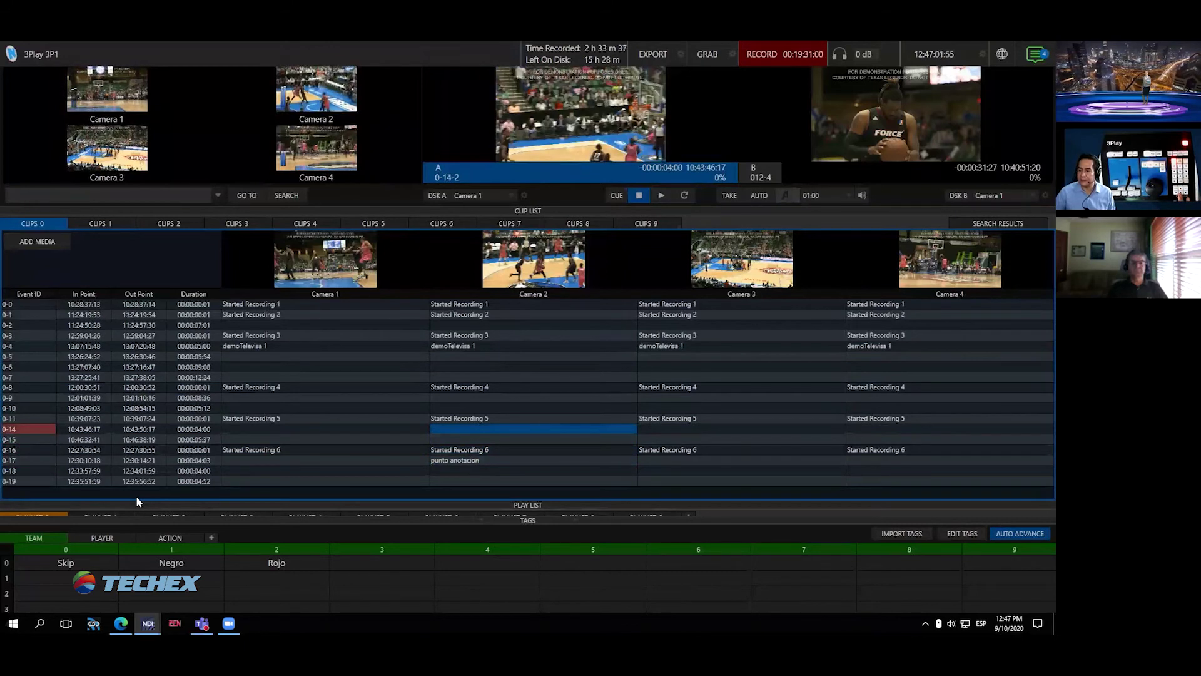
key(space)
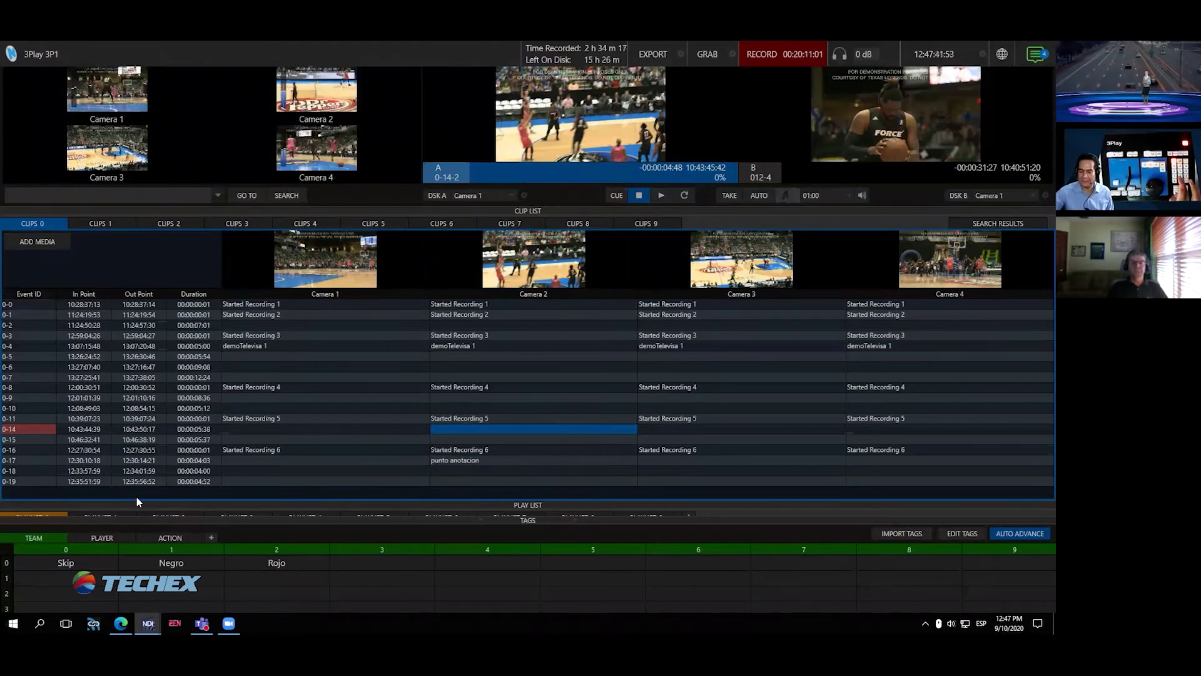
- Label the Camera 2 clip of event 0-14 as Rojo 1 Punto using the Team, Player and Action tags
key(2)
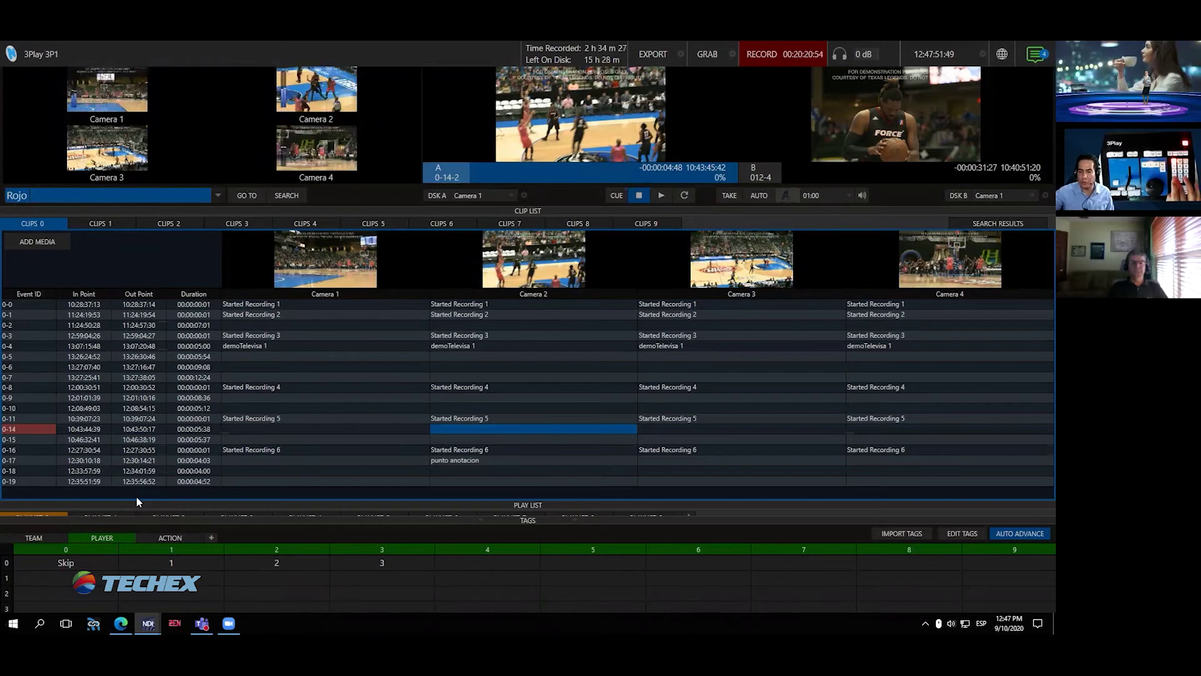
key(1)
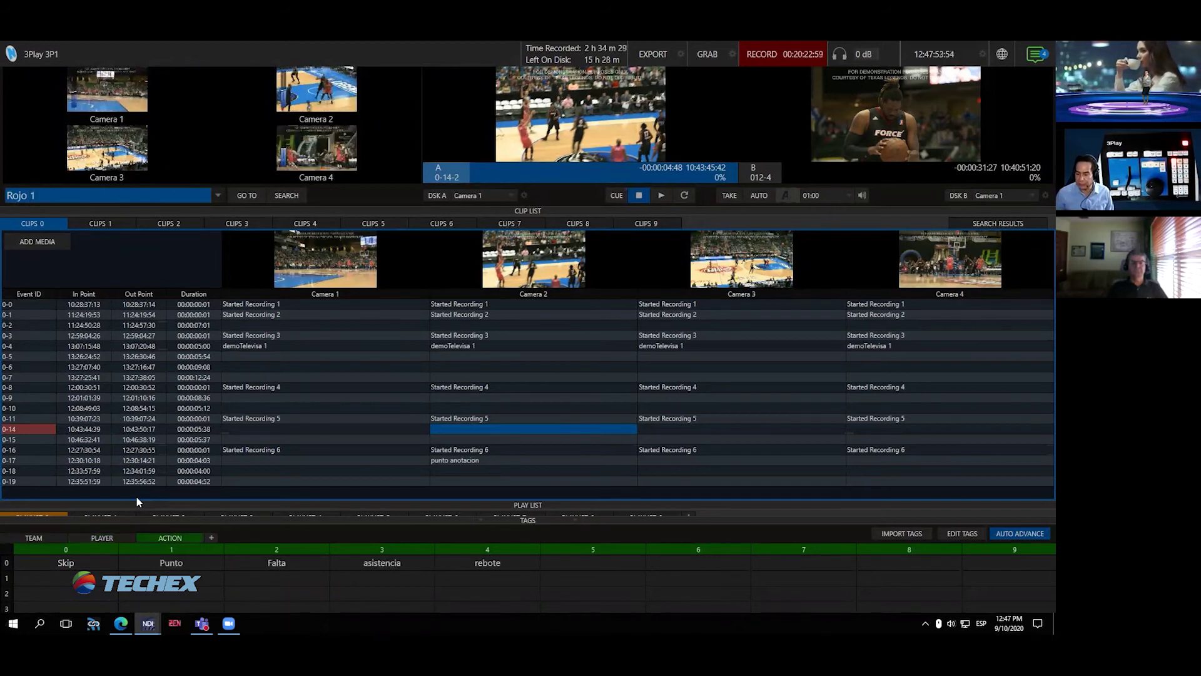
key(1)
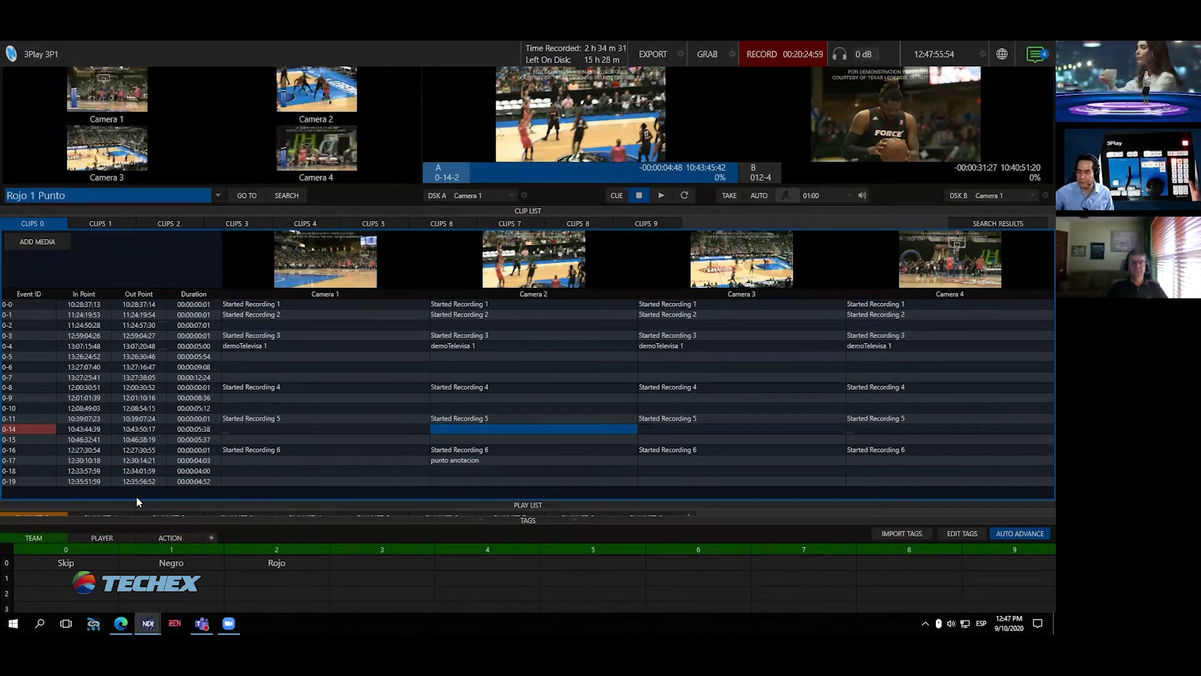
key(Return)
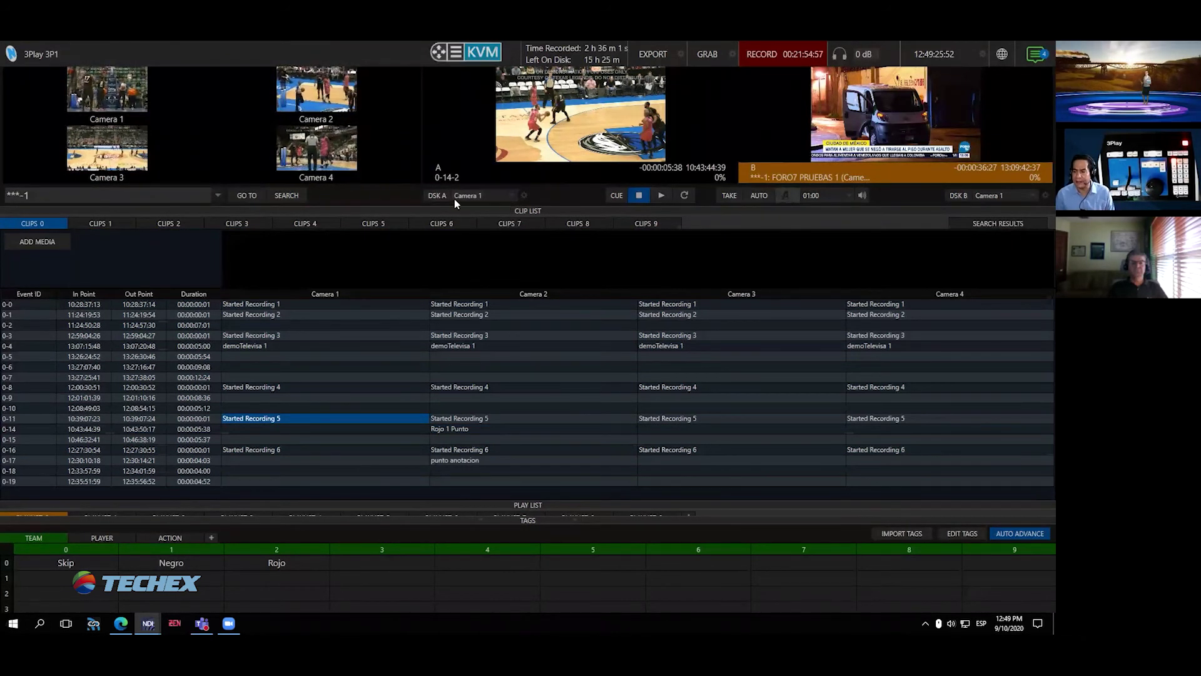
- Examine the DSK A configuration, its source options and the connections available for its network input
click(524, 195)
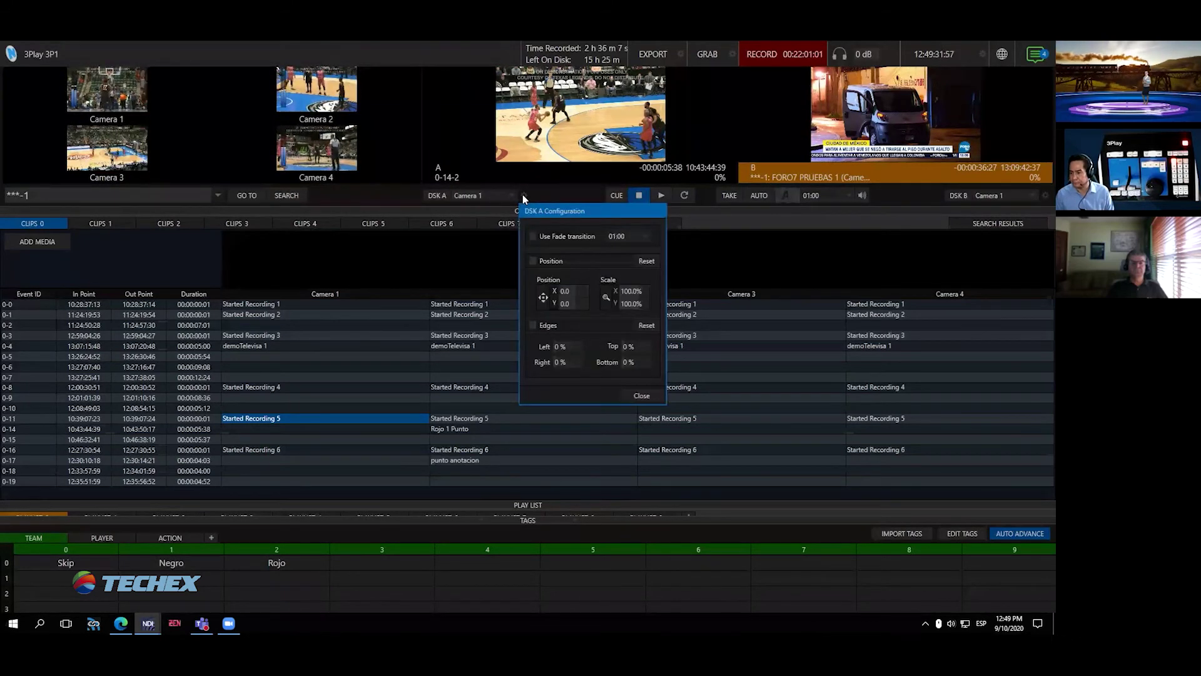
click(524, 195)
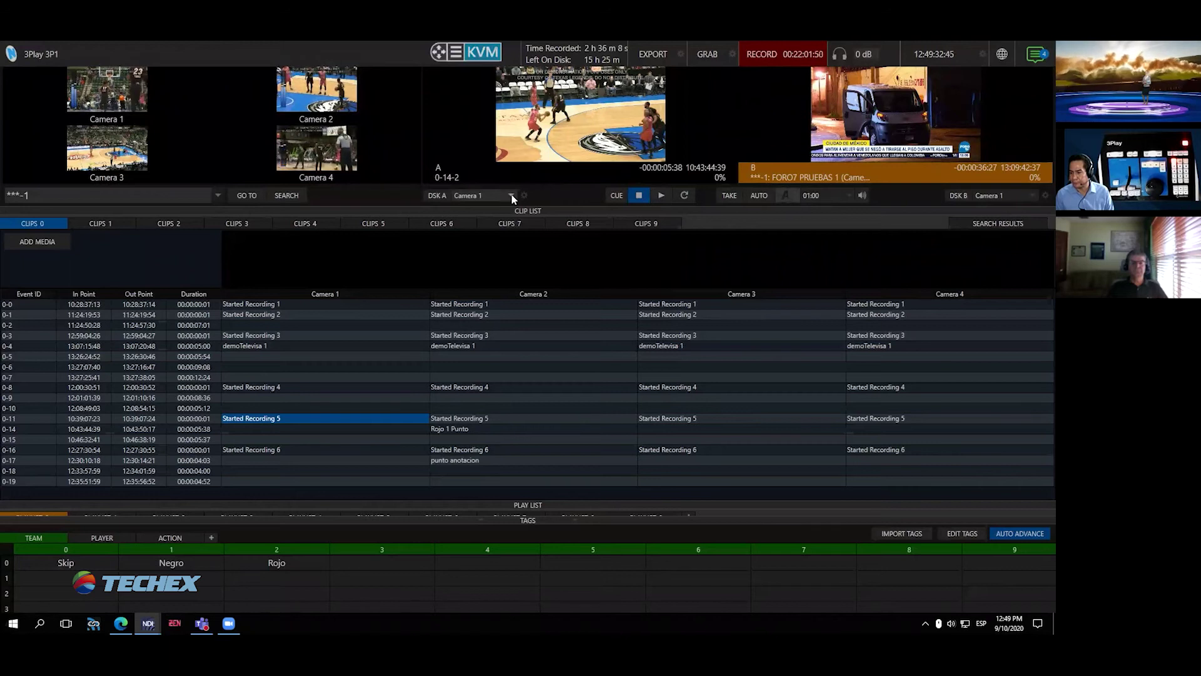
click(512, 195)
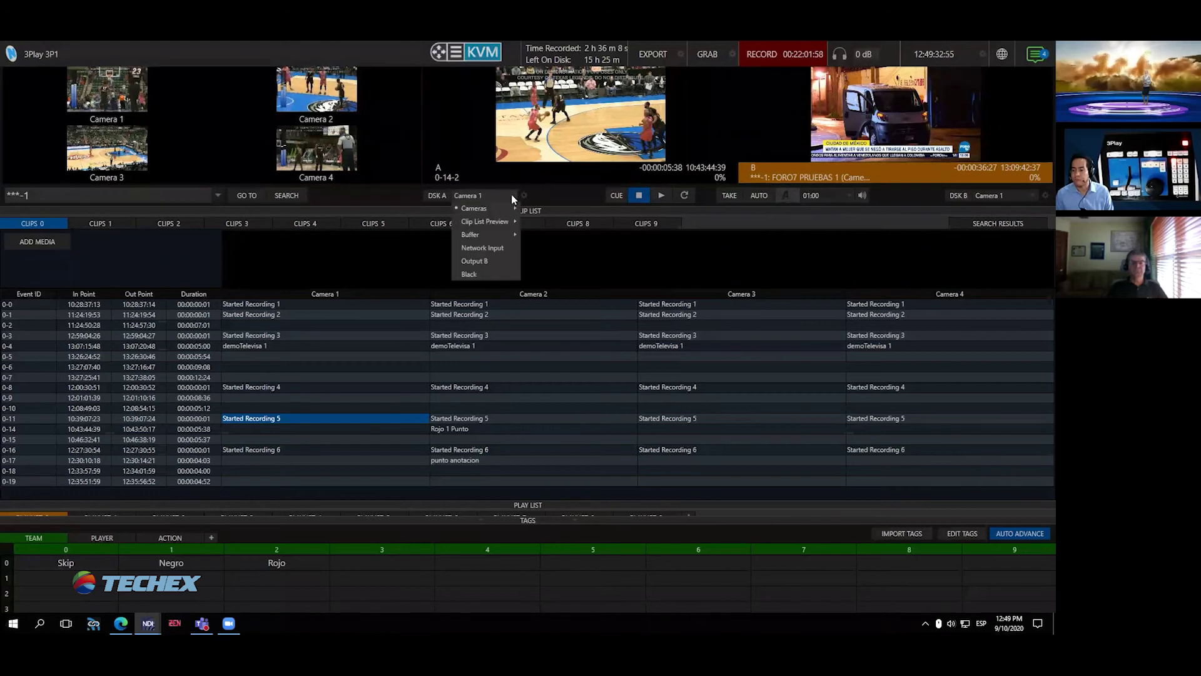
click(512, 246)
click(550, 321)
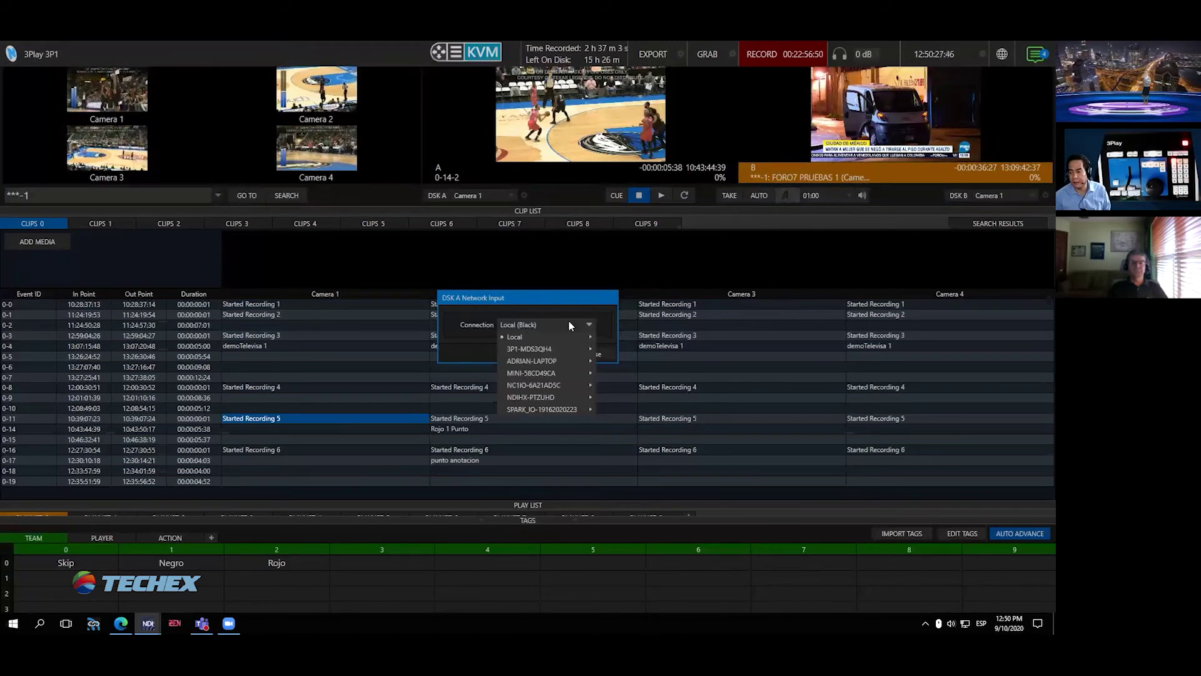
click(569, 323)
click(594, 355)
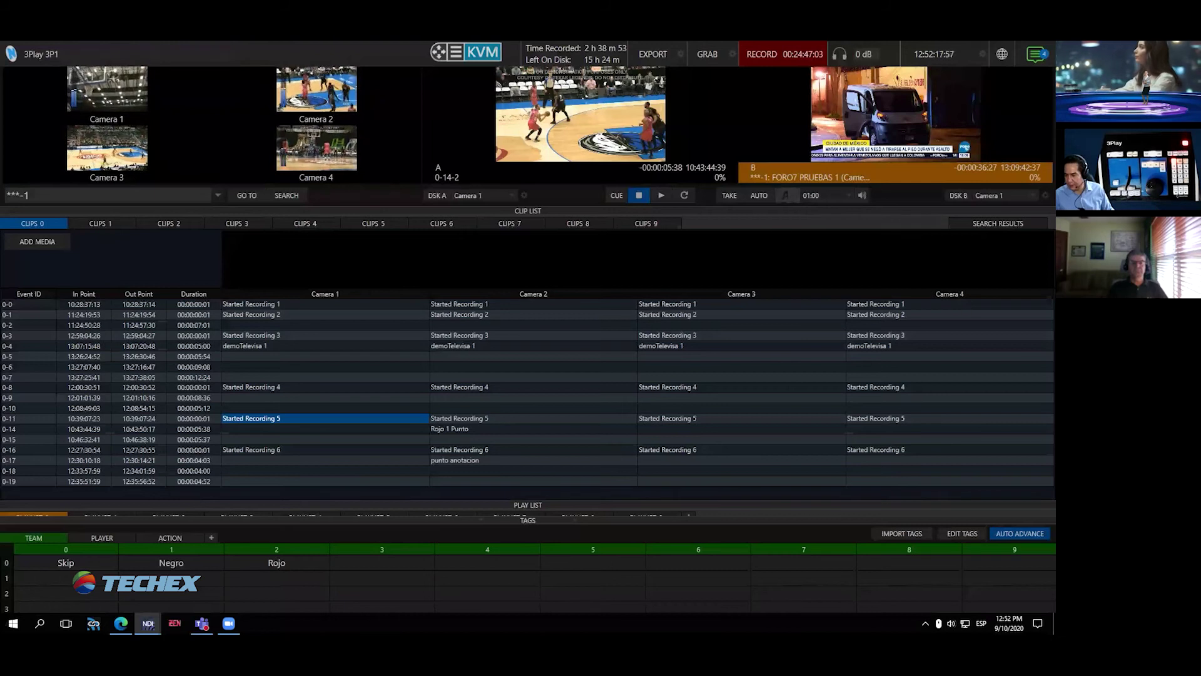
- Check which file type is accepted for importing tags, leaving without importing a file
click(896, 533)
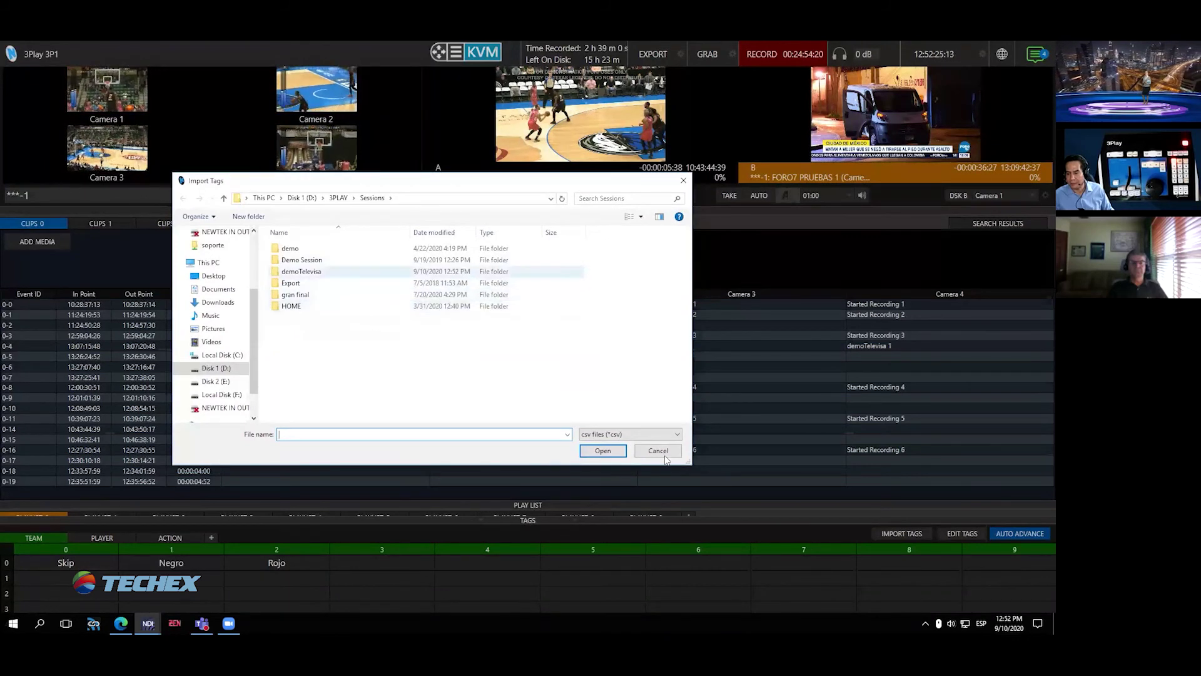
click(622, 435)
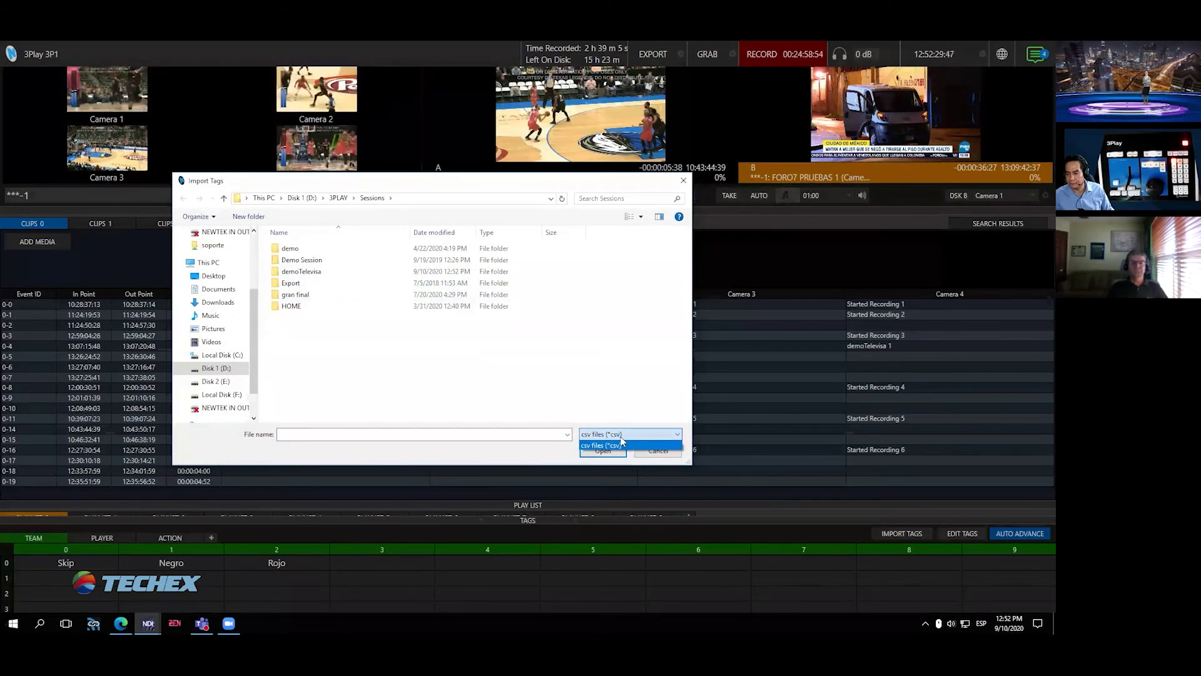
click(622, 440)
click(644, 455)
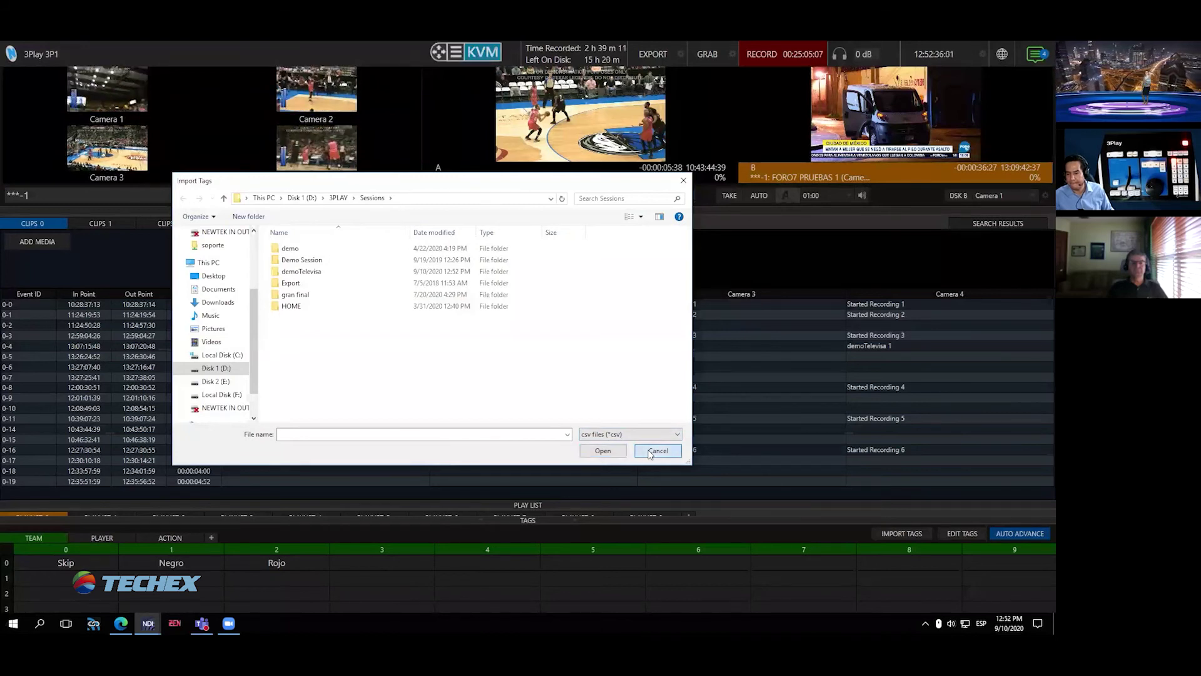
click(651, 453)
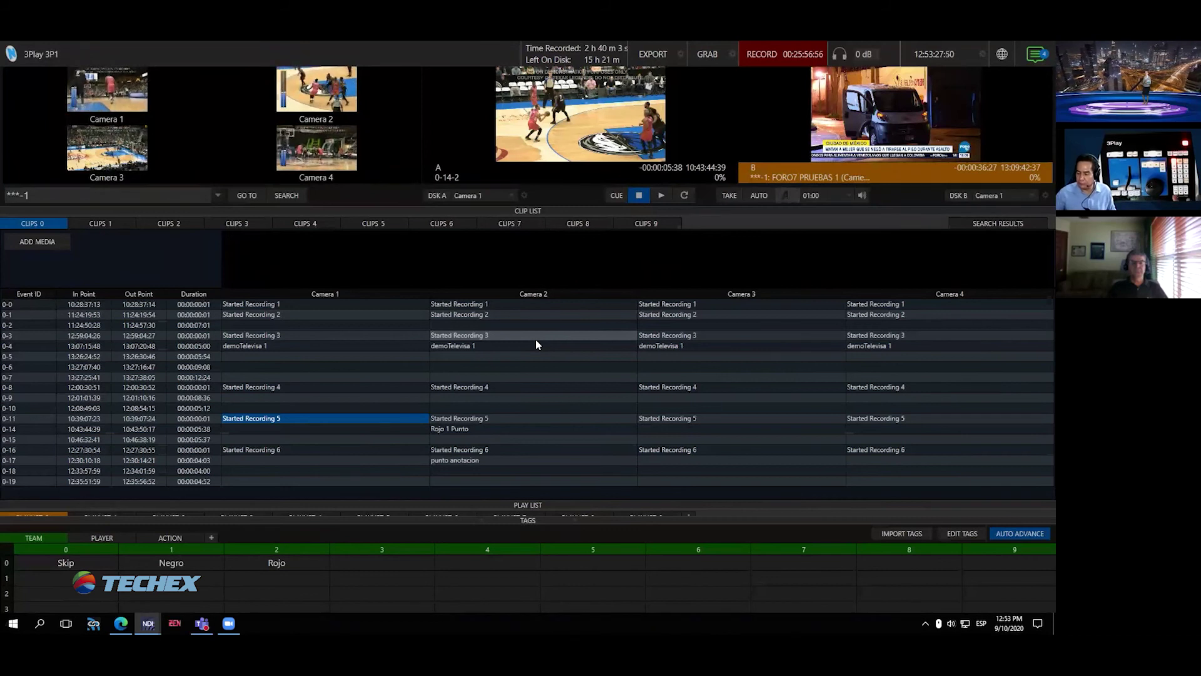
- Play the Rojo 1 Punto clip on output B, switching to Camera 4 and back to Camera 2, and stop playback
click(493, 432)
double_click(494, 433)
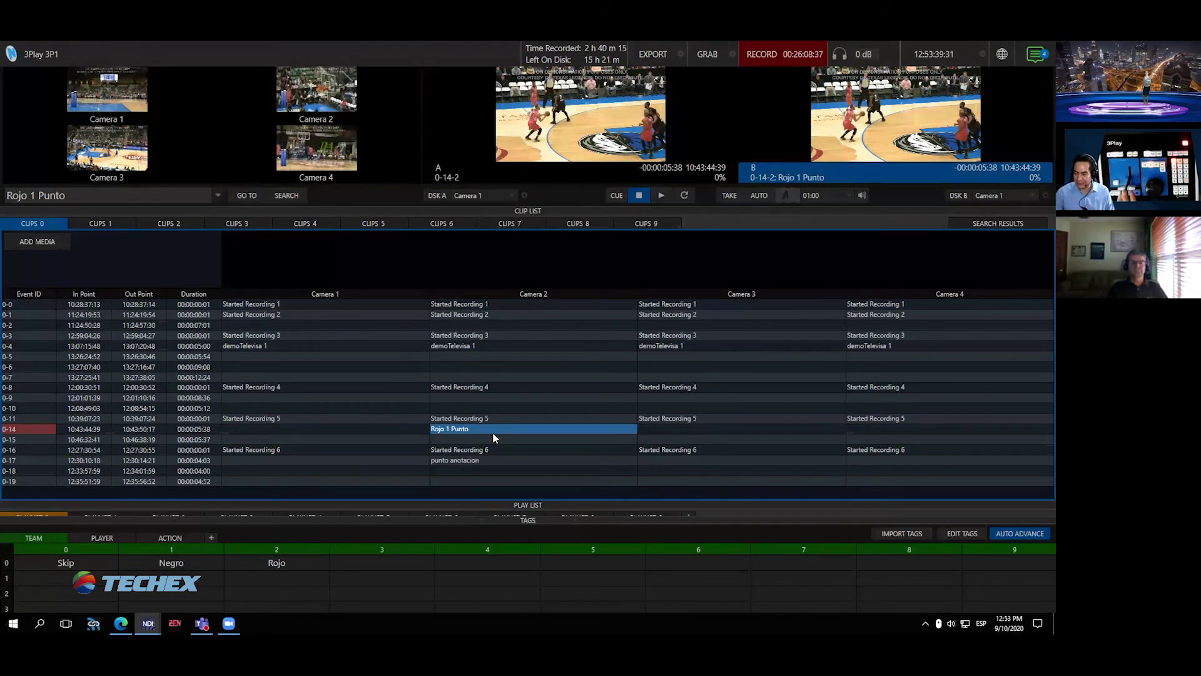
key(space)
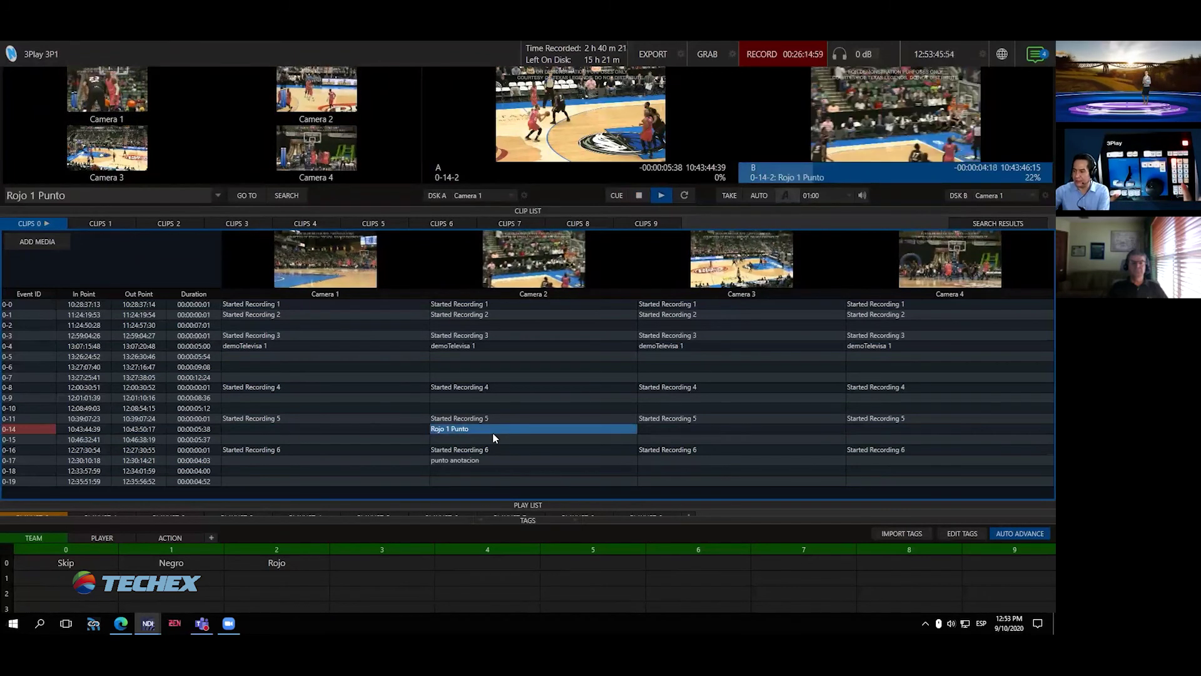
key(Right)
key(Right)
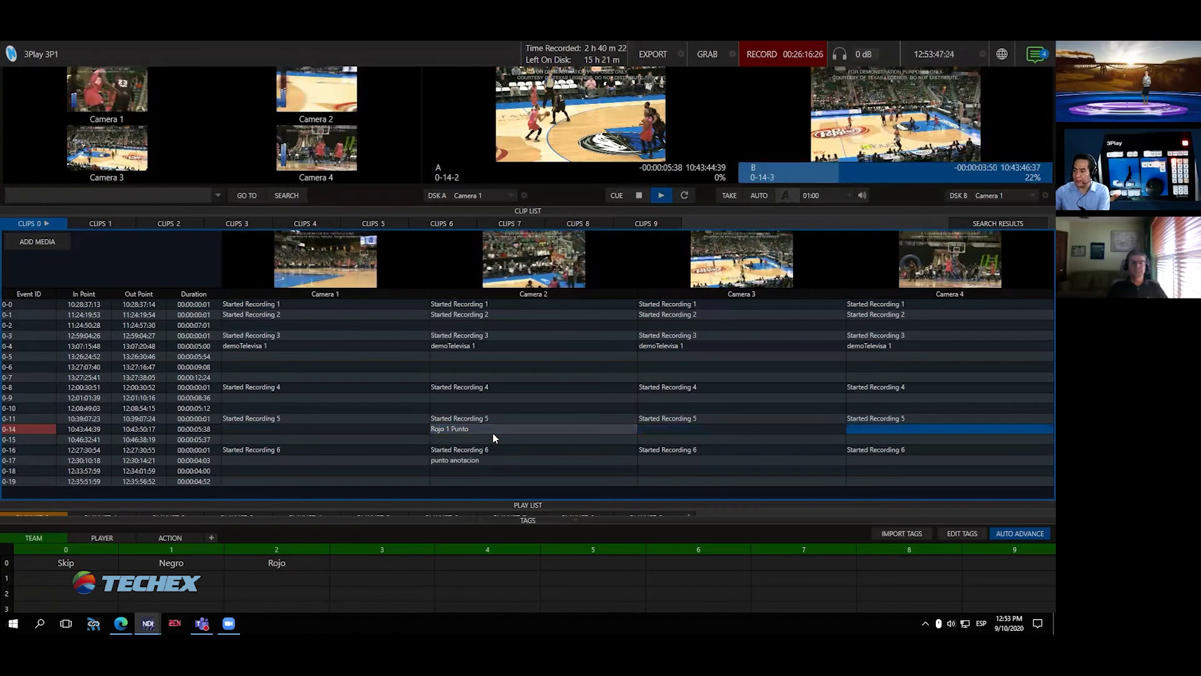
click(493, 430)
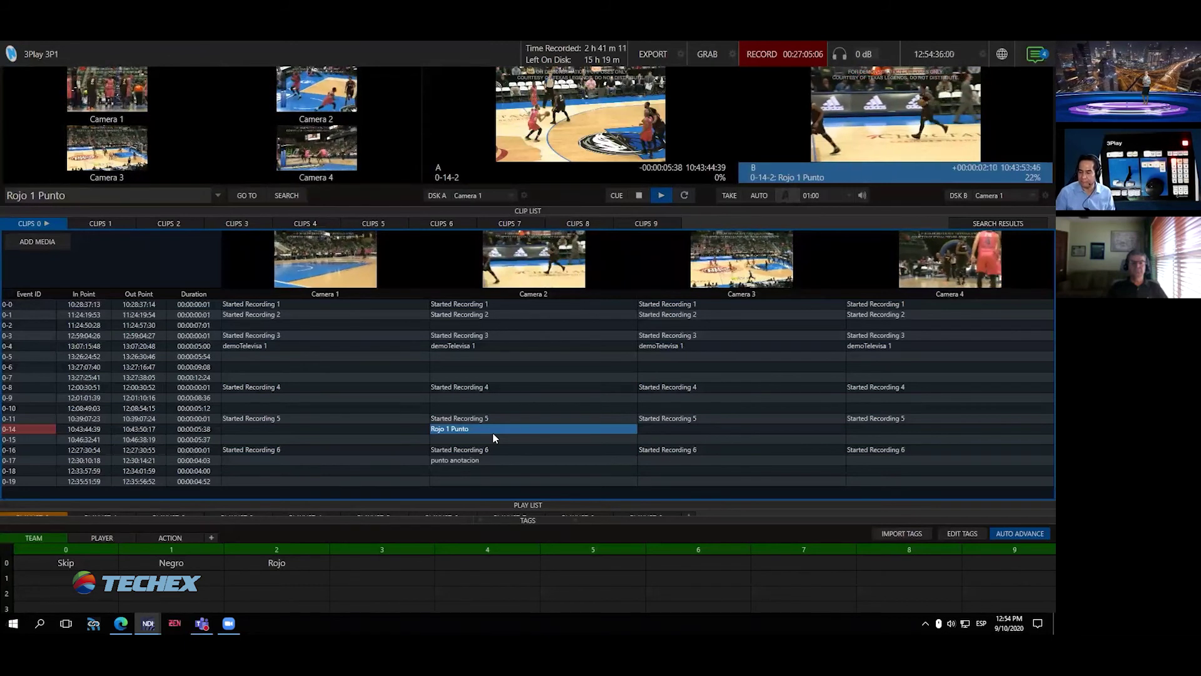
key(space)
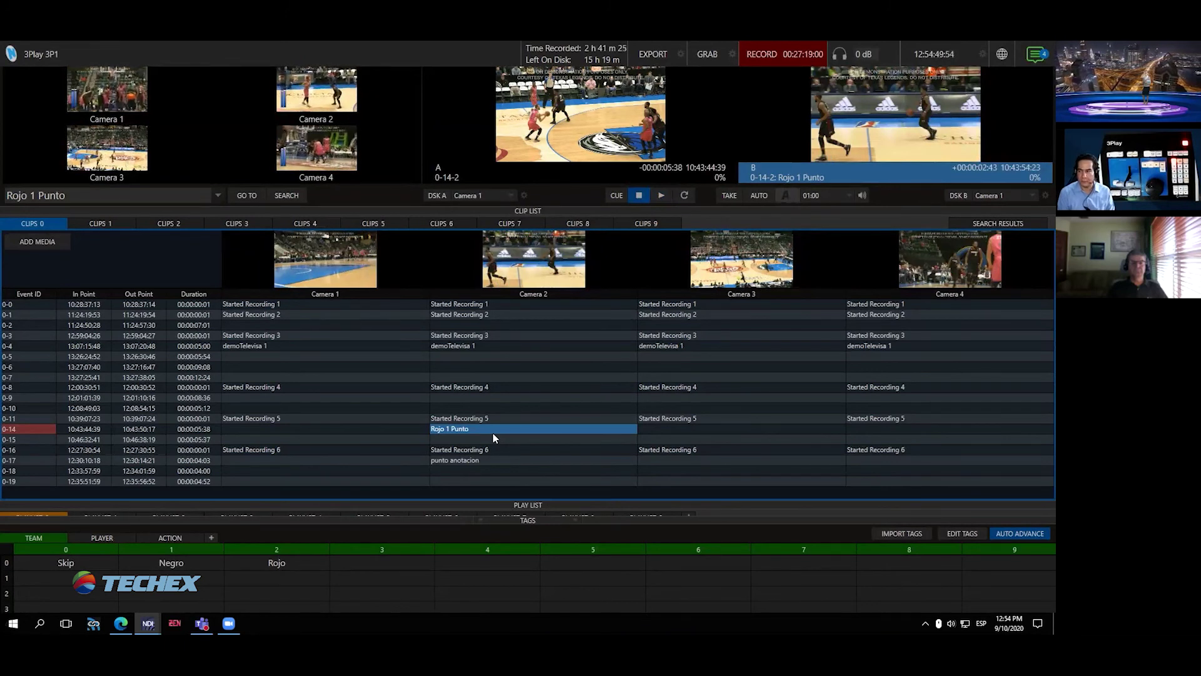
- Review the 3Play notifications list, including the clip creation entries and the web browser address
click(1035, 55)
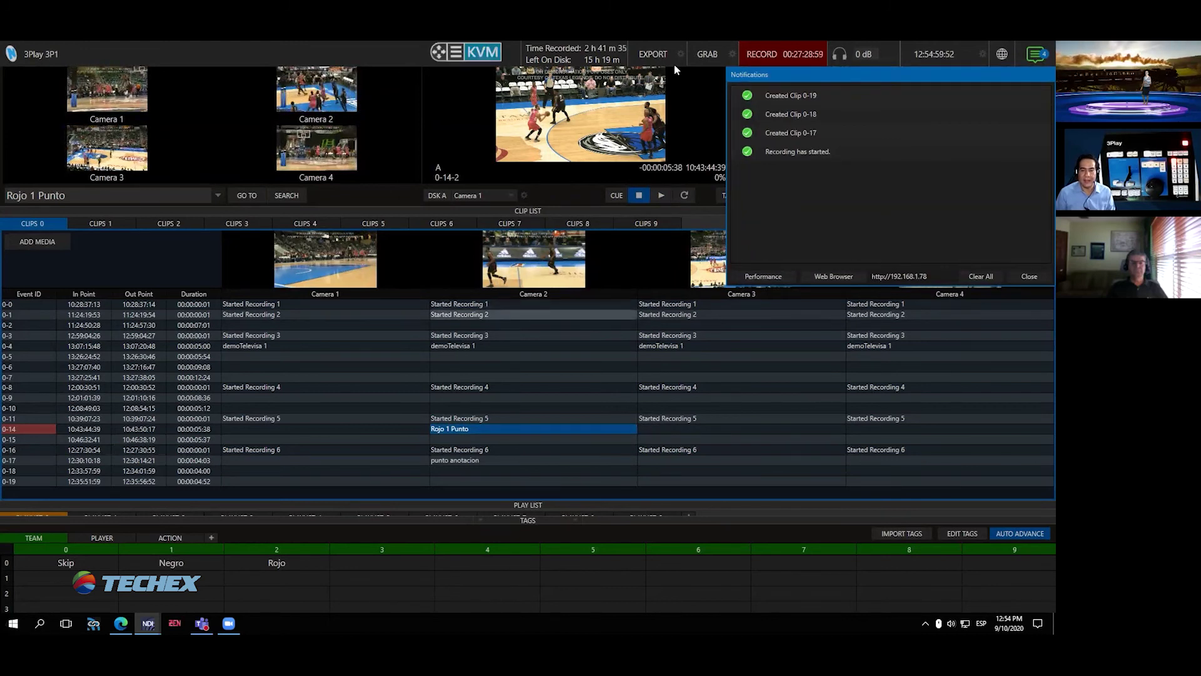
click(1038, 58)
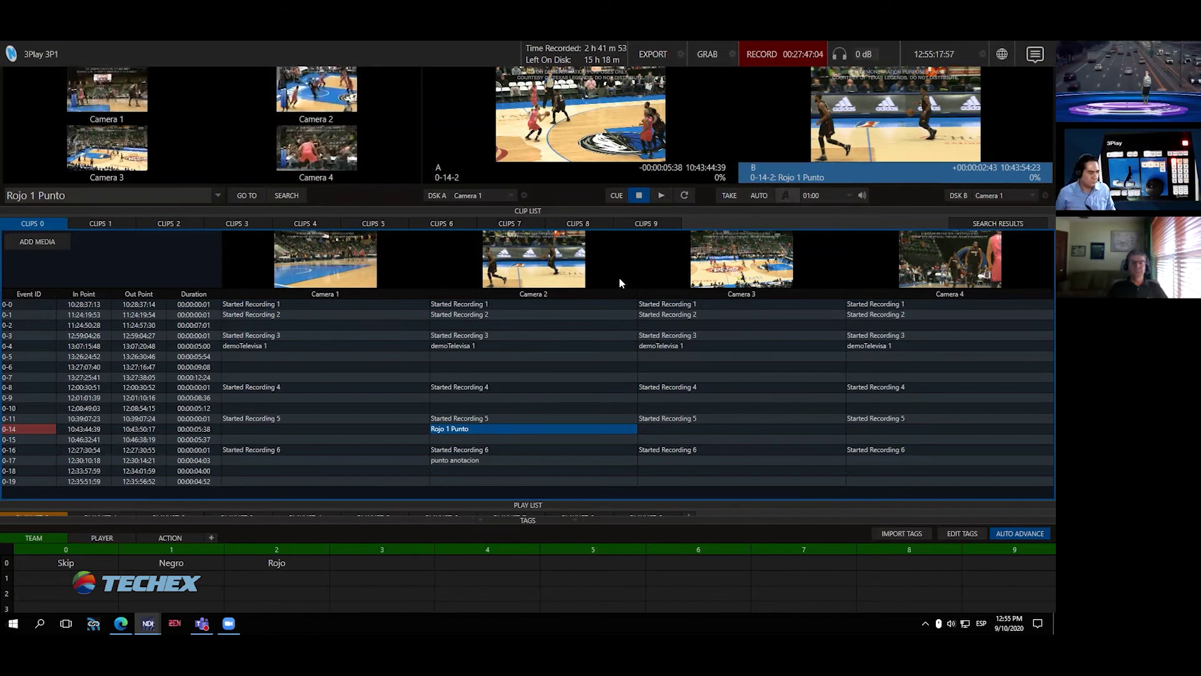
mouse_move(466, 52)
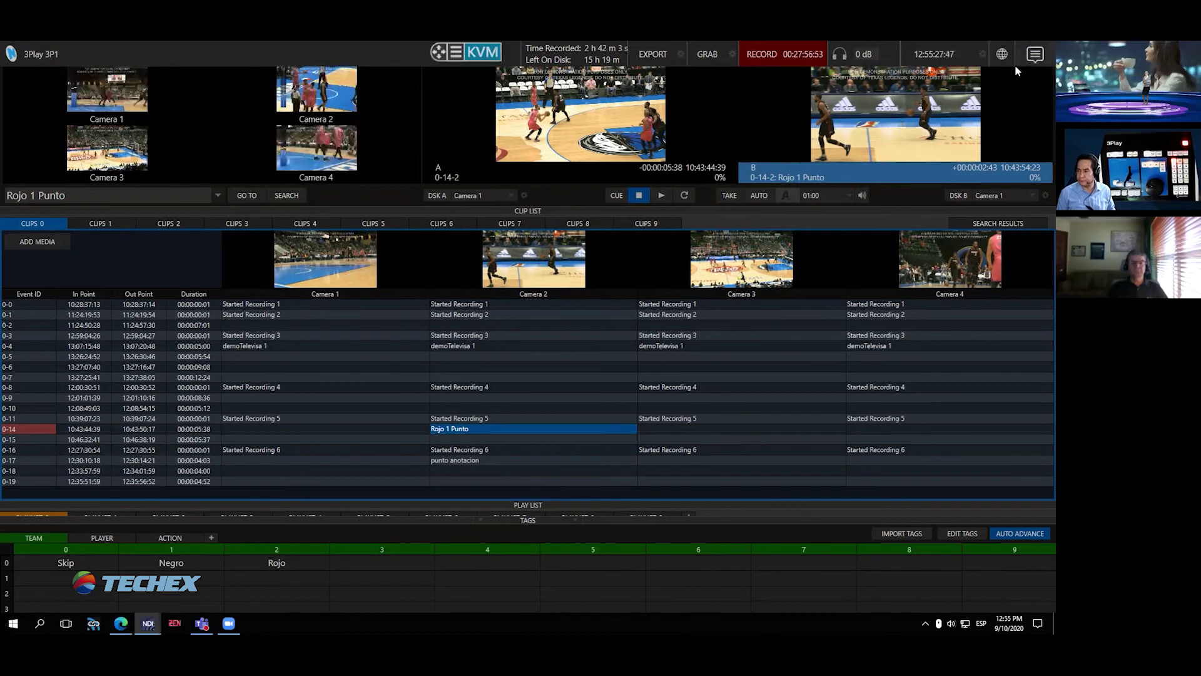
click(1035, 54)
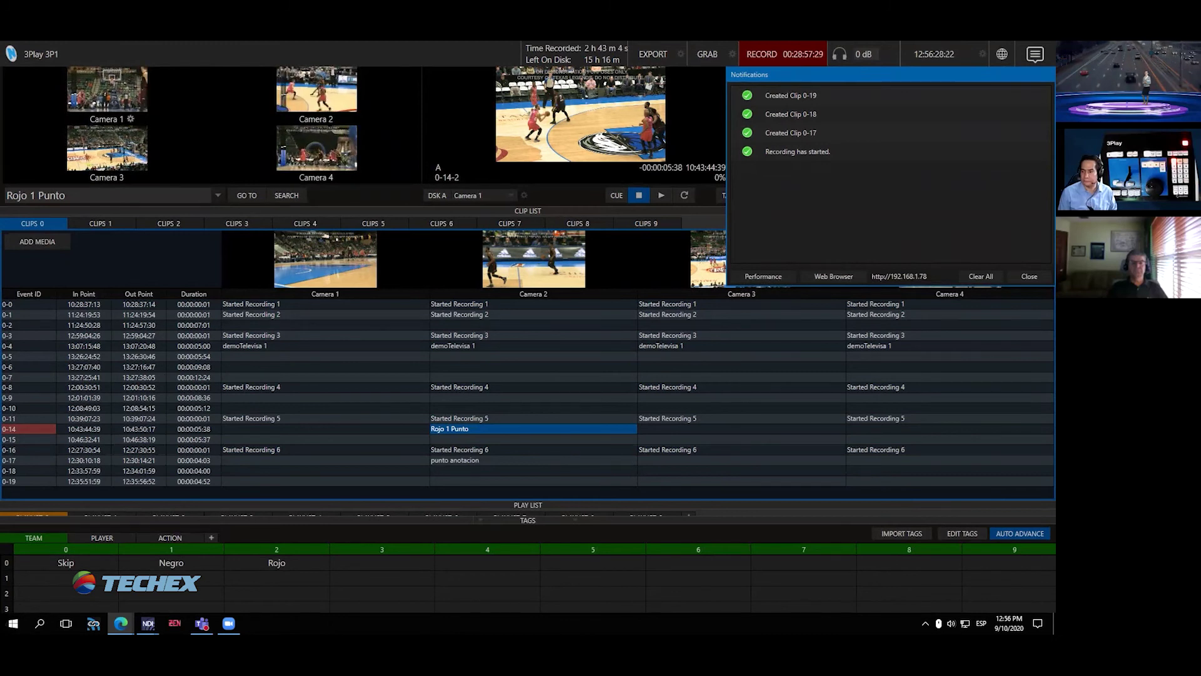
- Switch to the browser to view the NewTek 3Play home page, return to the 3Play interface and close the notifications
key(alt+Tab)
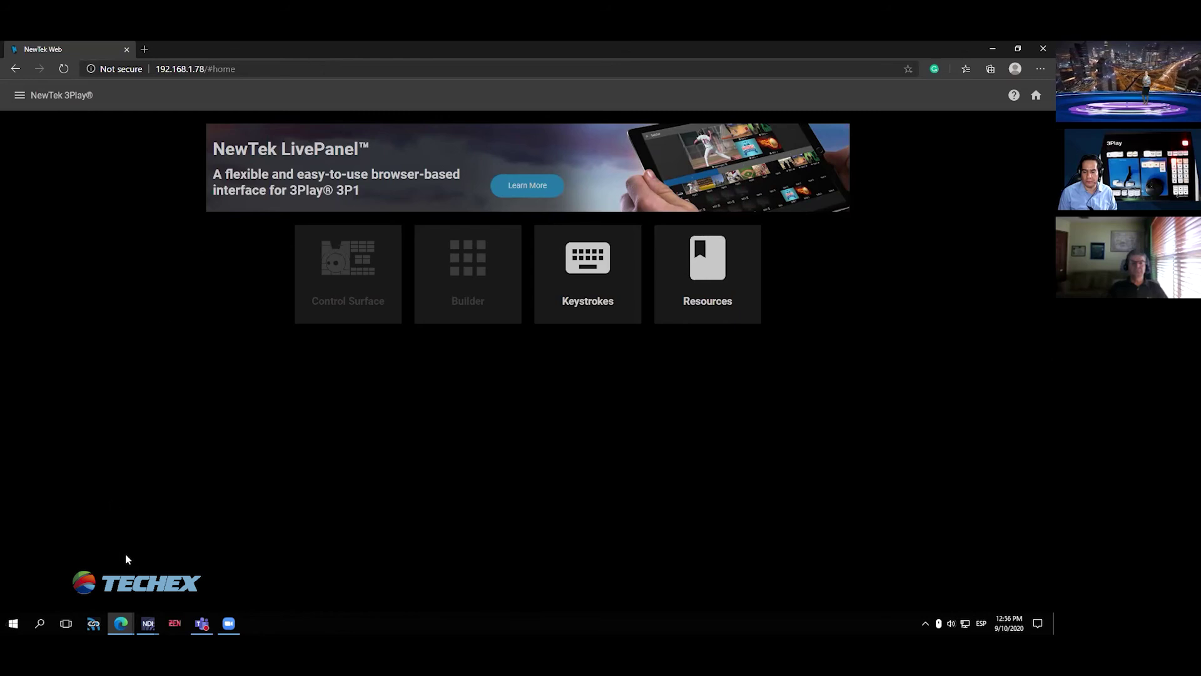
mouse_move(147, 623)
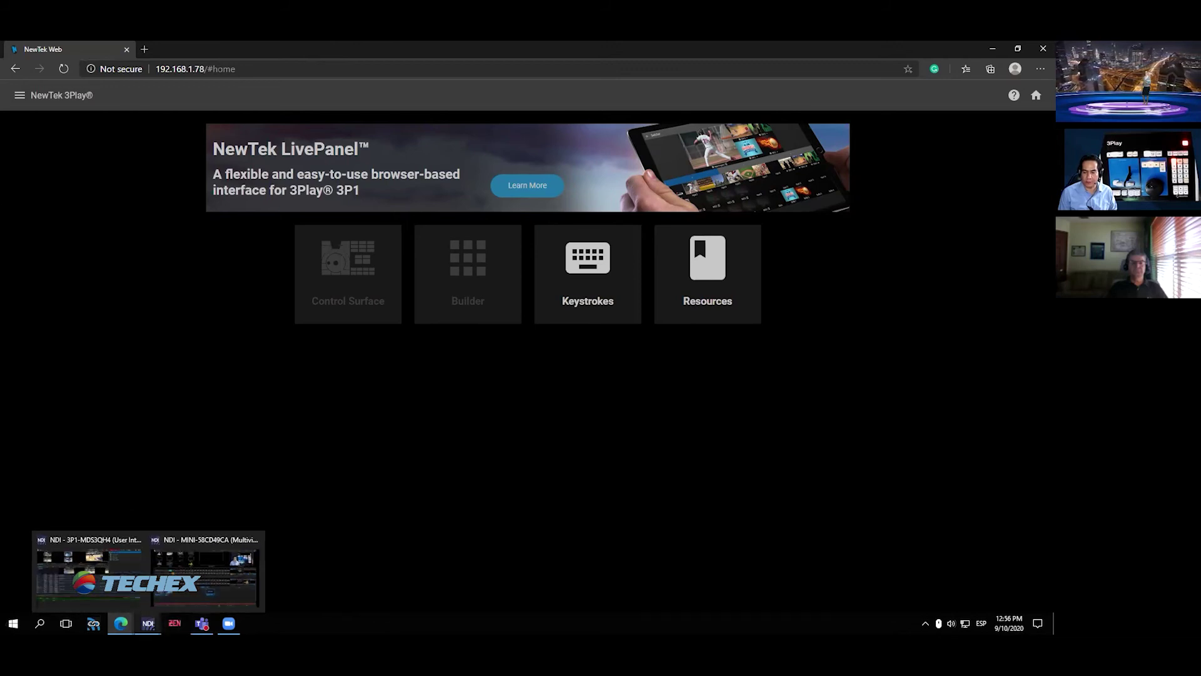
click(88, 573)
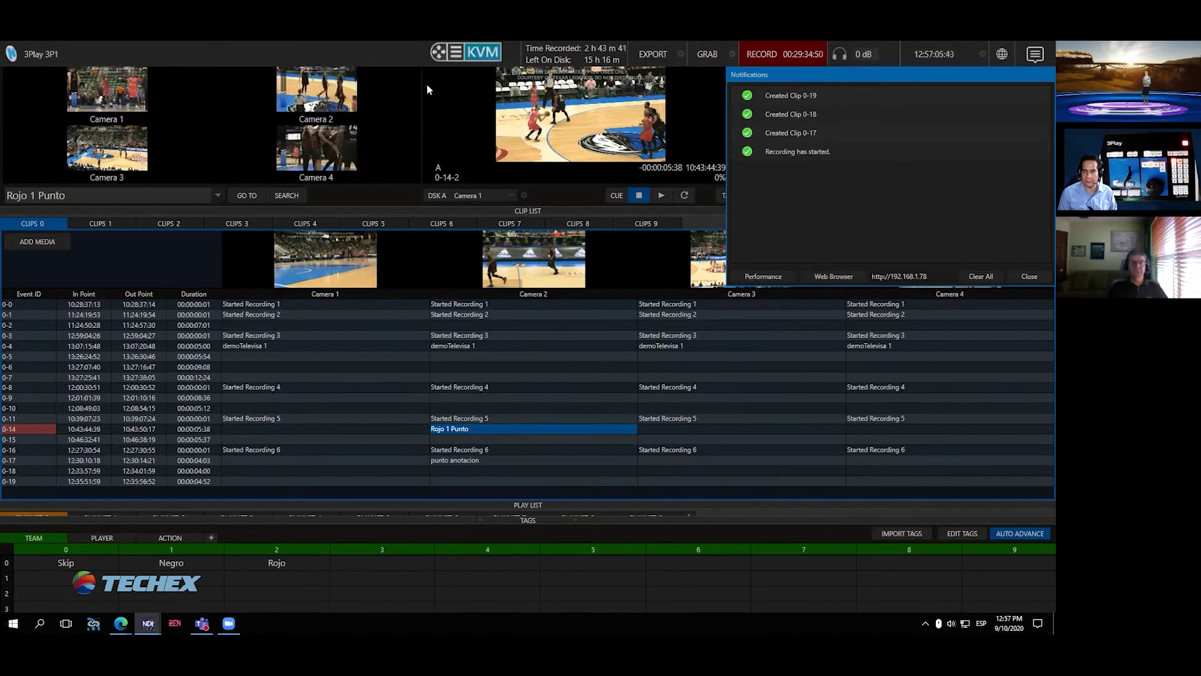
click(210, 218)
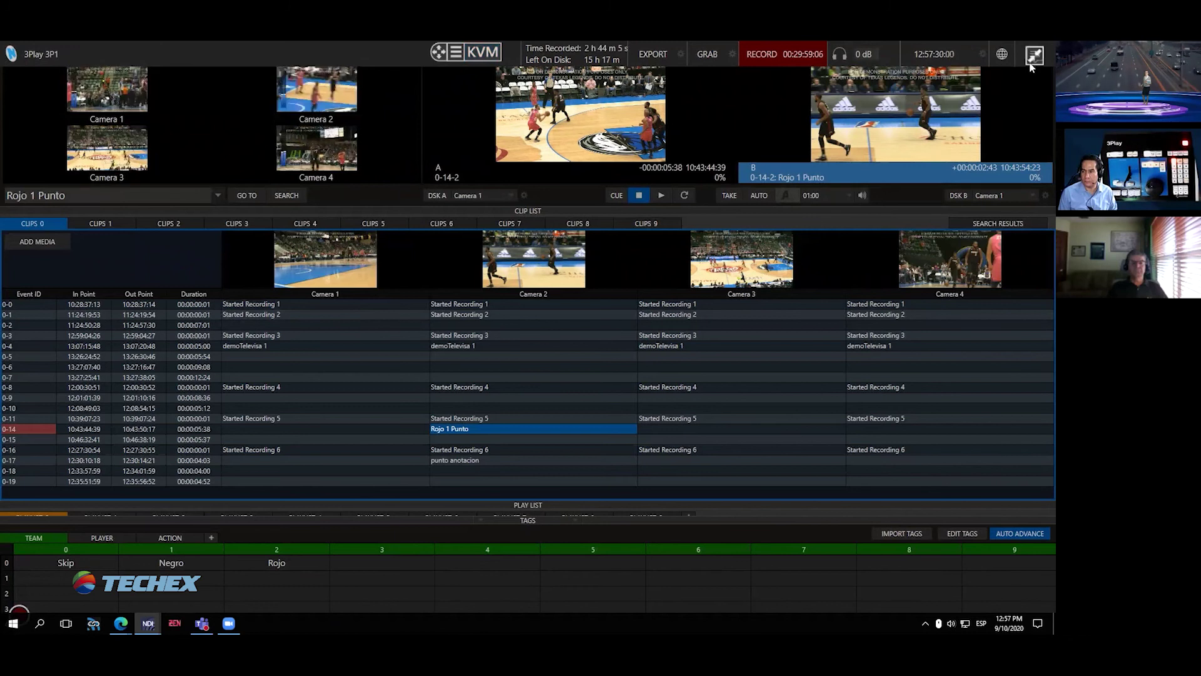
- Take the 3Play interface out of full screen and maximize its NDI window so the title bar stays accessible
click(1032, 57)
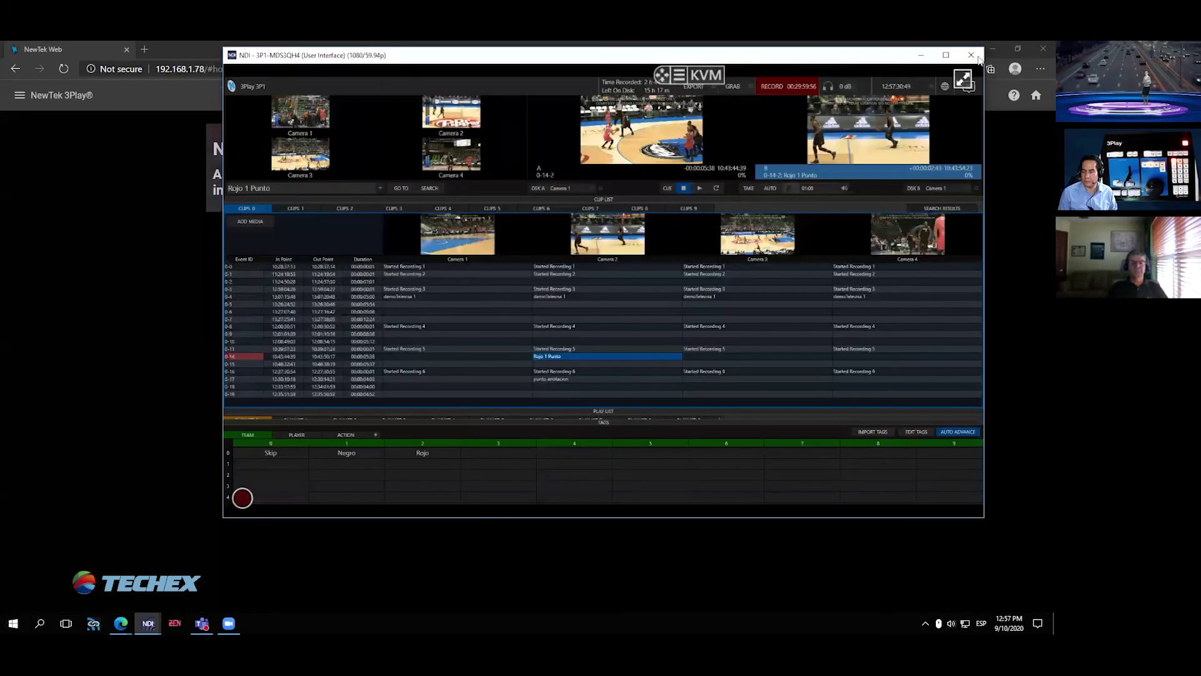
click(946, 55)
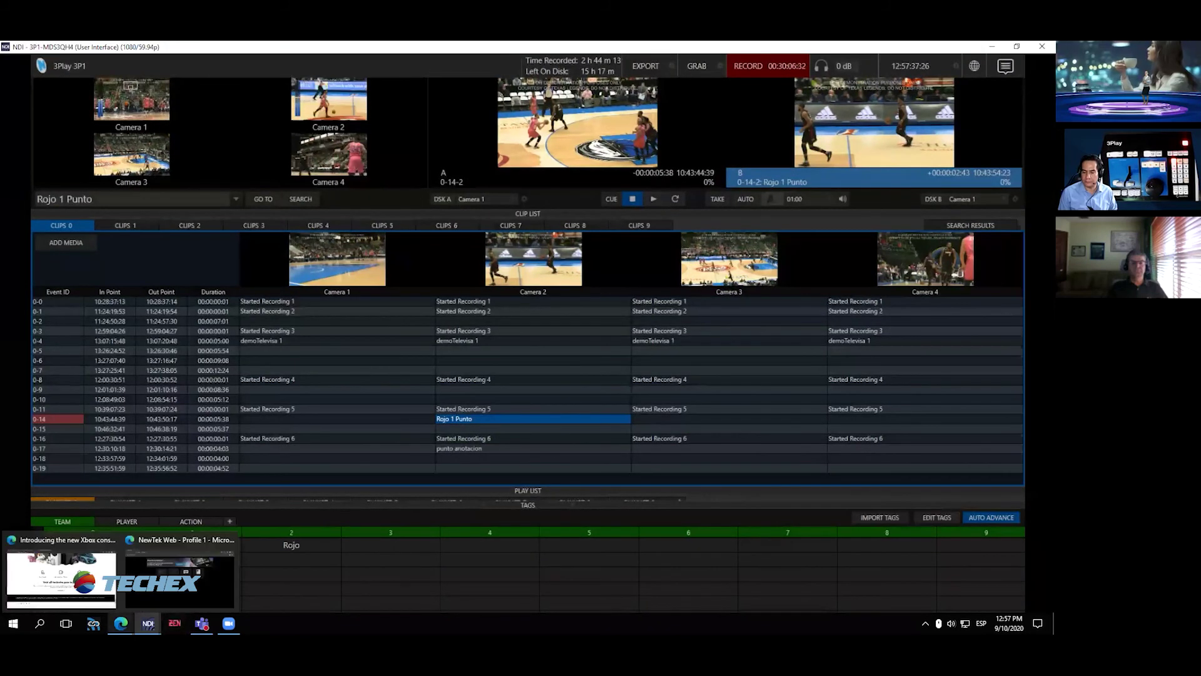
mouse_move(156, 598)
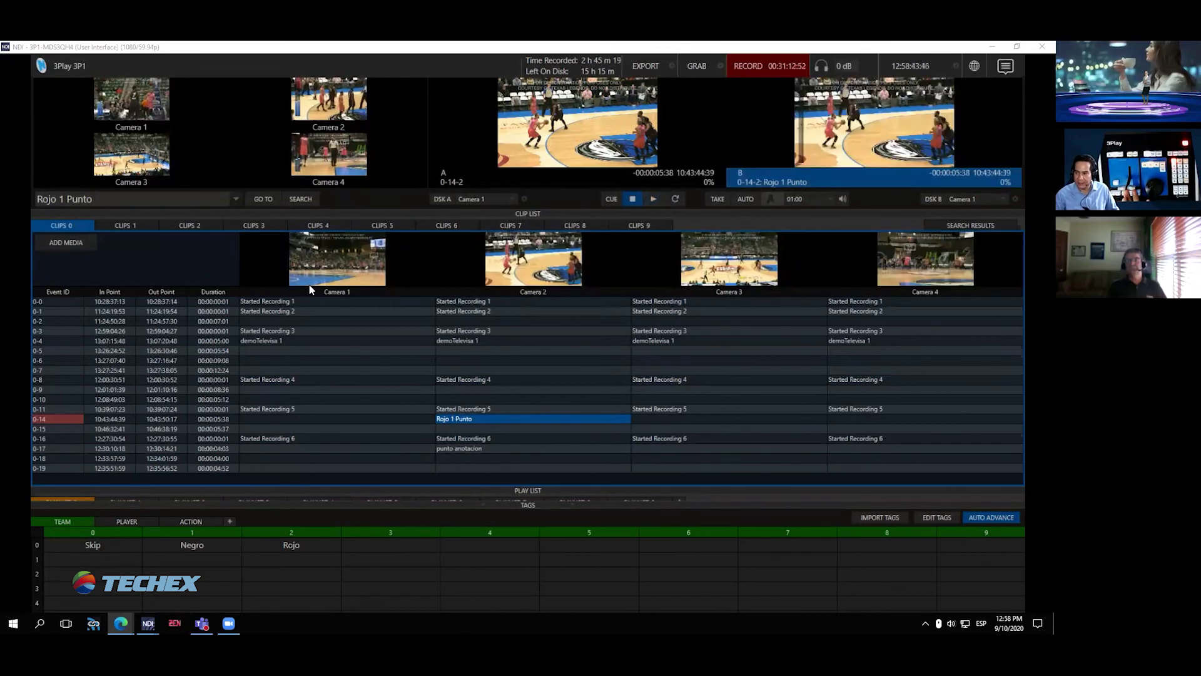
- Replay the Rojo 1 Punto clip on output B and return it to its in point
key(space)
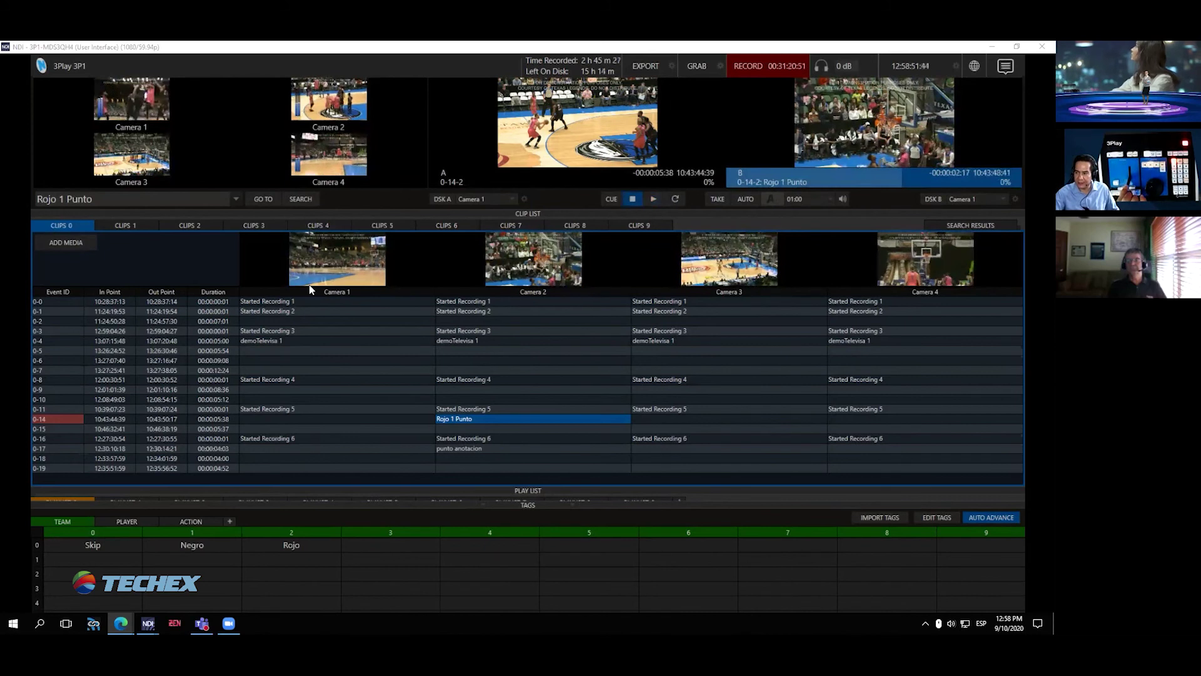
key(space)
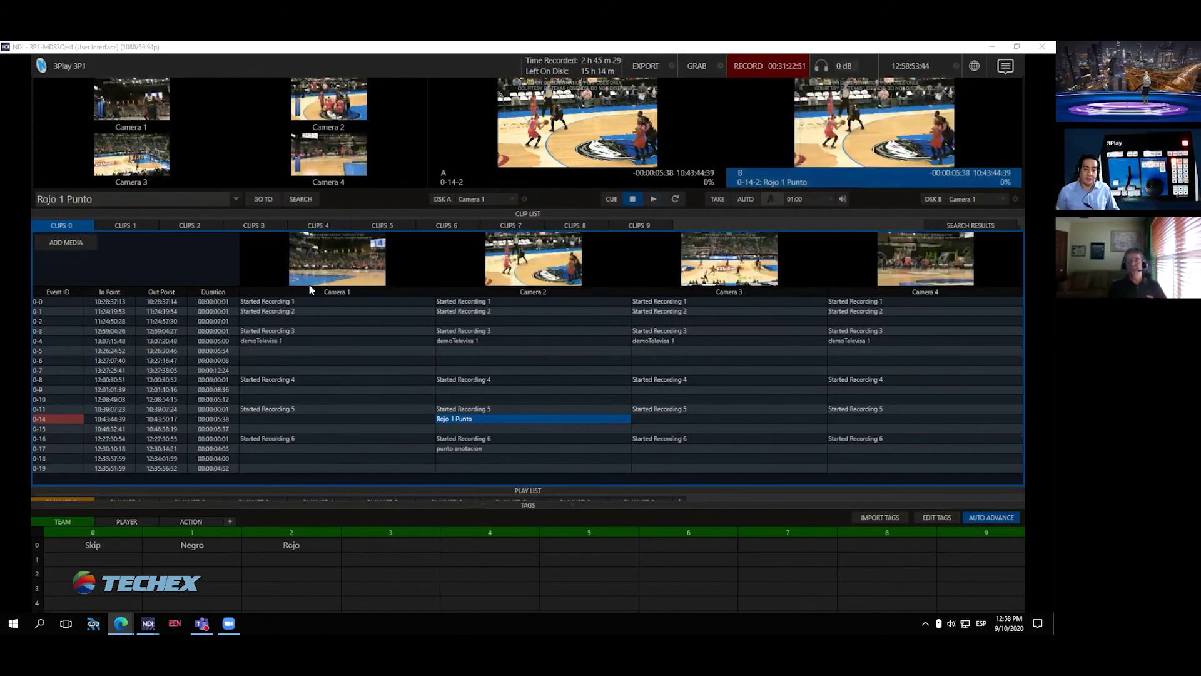